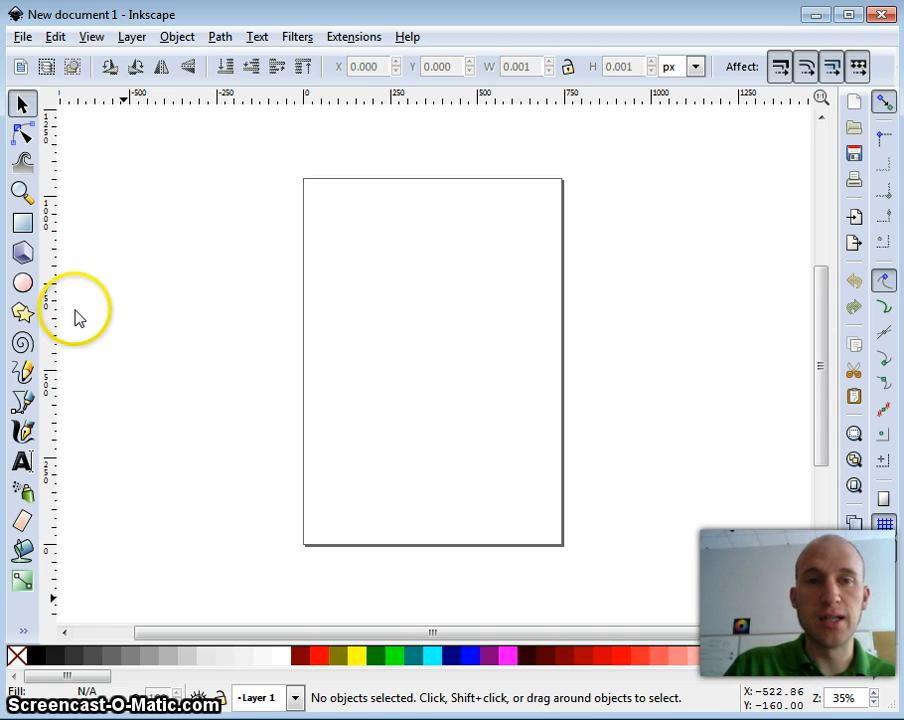
# Draw a red rectangle about 303 by 300 px in the page's upper-left area, move it slightly down toward the middle, and deselect it
pyautogui.click(23, 225)
pyautogui.moveTo(335, 218); pyautogui.dragTo(440, 322)
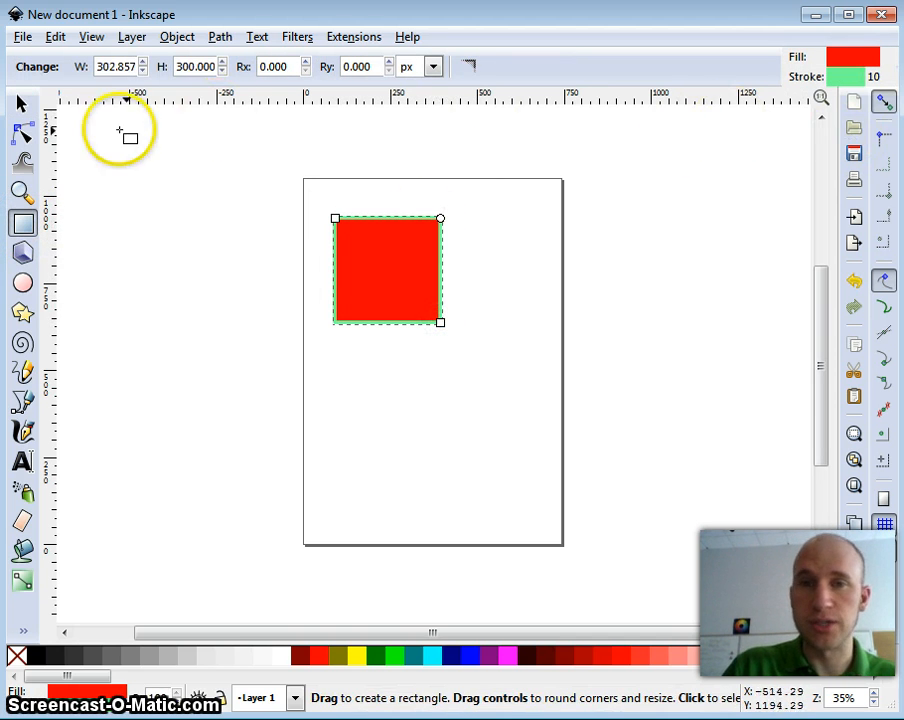
pyautogui.click(22, 103)
pyautogui.moveTo(411, 275)
pyautogui.mouseDown()
pyautogui.moveTo(519, 297)
pyautogui.moveTo(446, 318)
pyautogui.moveTo(416, 280)
pyautogui.mouseUp()
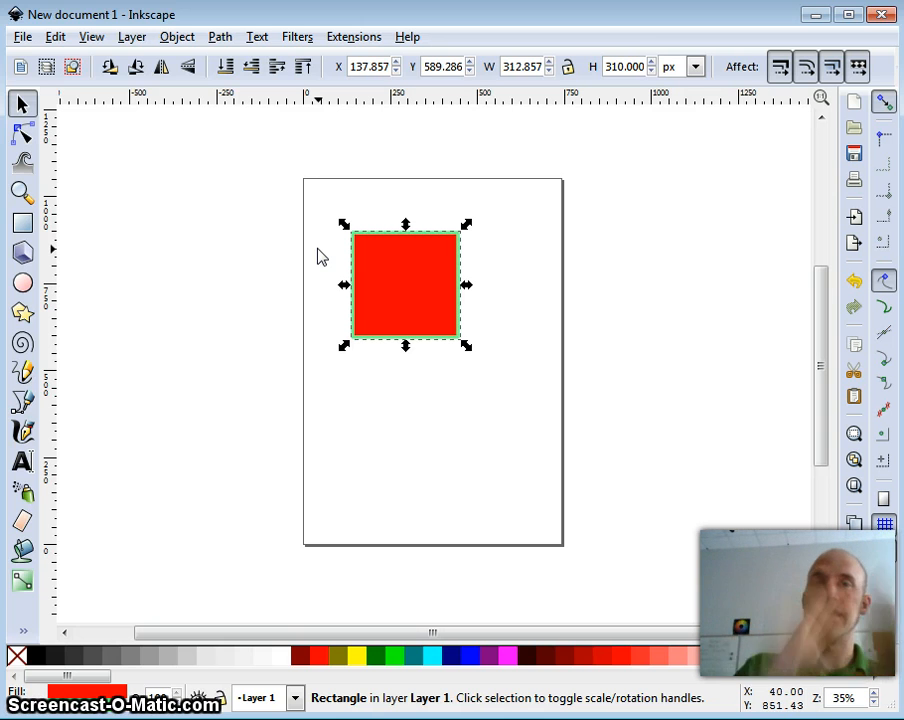
pyautogui.click(93, 189)
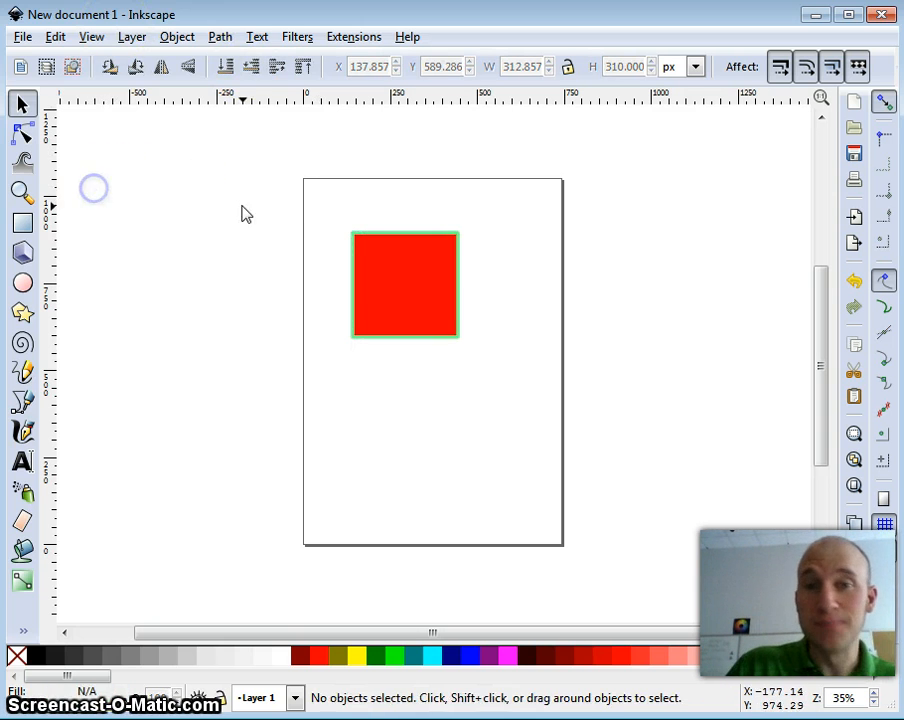
# Zoom in closely on the red rectangle's upper-left corner with the Zoom tool
pyautogui.click(22, 192)
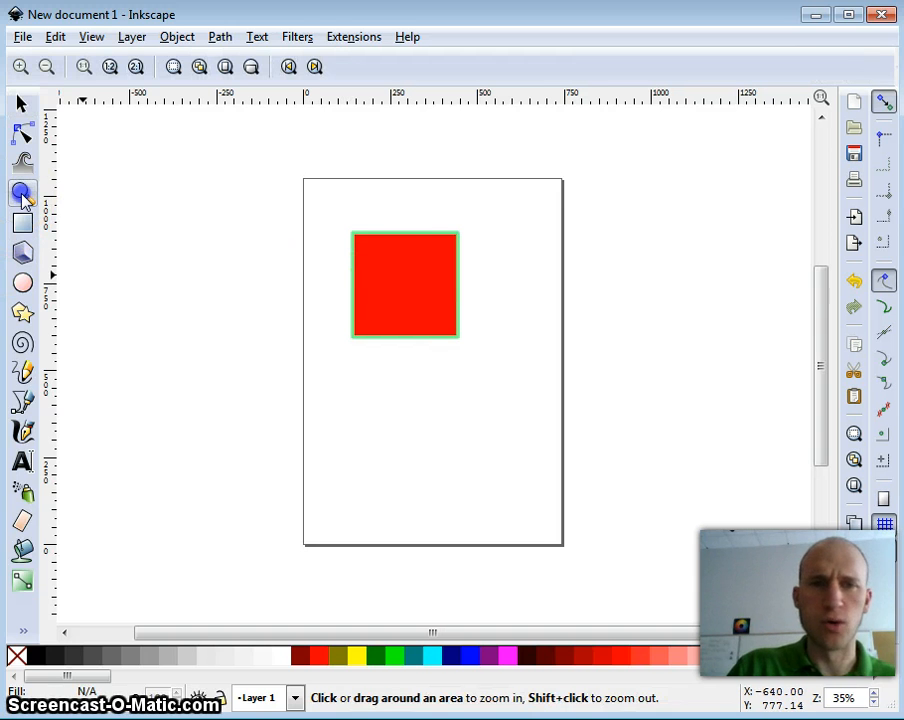
pyautogui.moveTo(332, 226); pyautogui.dragTo(409, 289)
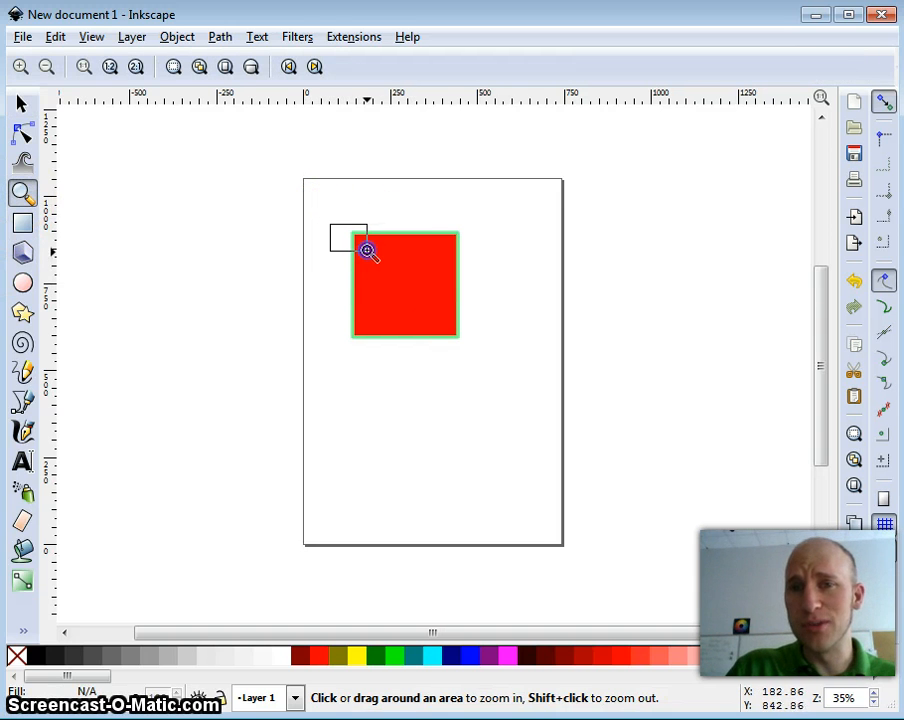
pyautogui.moveTo(367, 250); pyautogui.dragTo(367, 249)
pyautogui.moveTo(494, 240); pyautogui.dragTo(658, 412)
pyautogui.moveTo(320, 272); pyautogui.dragTo(424, 442)
pyautogui.moveTo(349, 333); pyautogui.dragTo(528, 516)
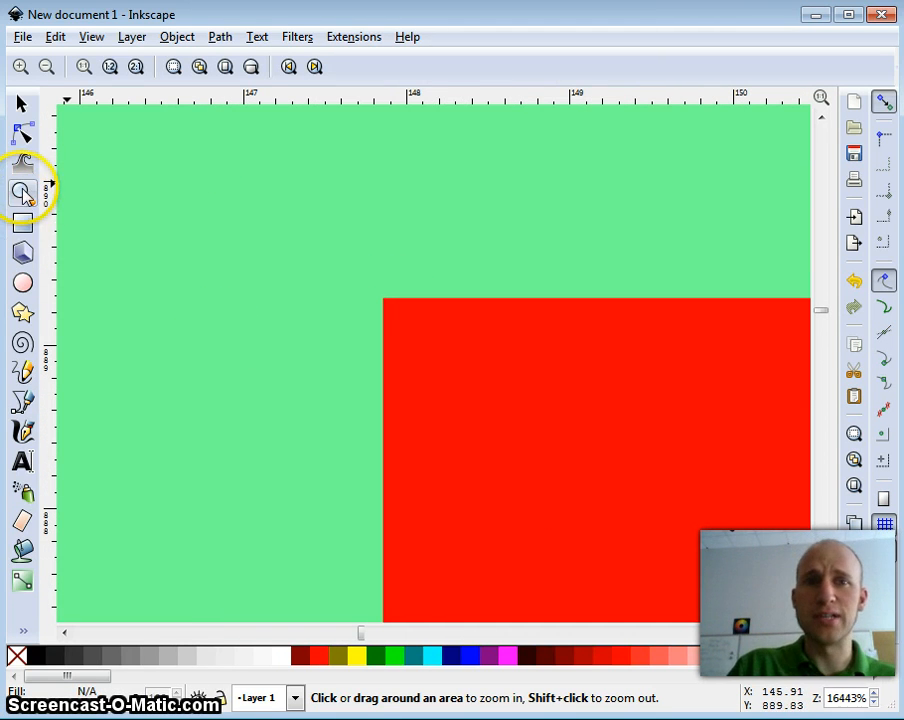
# Zoom back out to 64% and bring the whole red rectangle into view
pyautogui.click(47, 67)
pyautogui.click(47, 67)
pyautogui.click(47, 67)
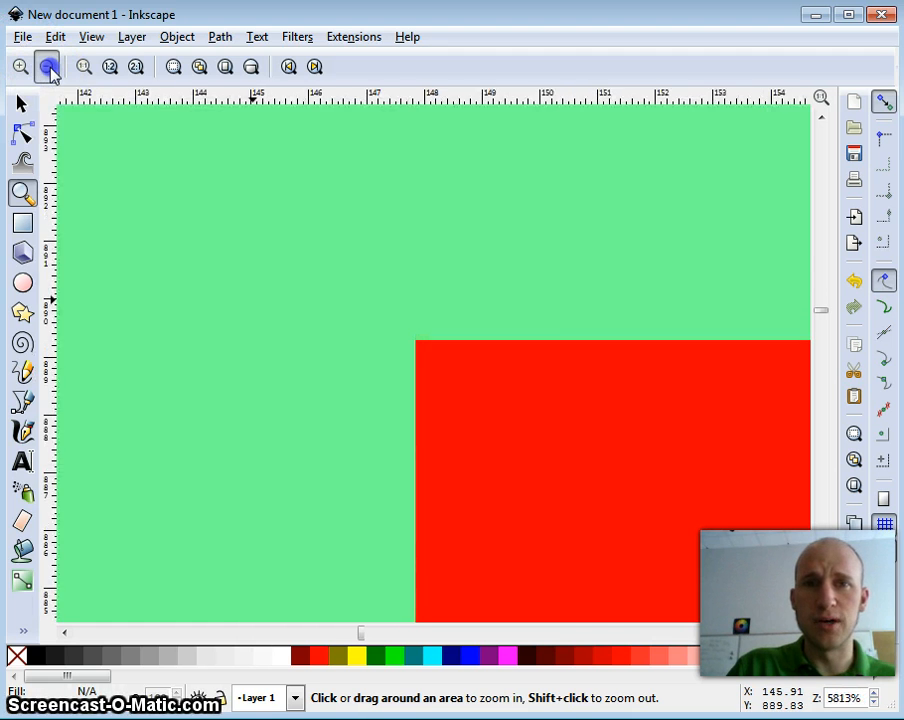
pyautogui.click(47, 67)
pyautogui.click(47, 67)
pyautogui.click(47, 67)
pyautogui.click(47, 67)
pyautogui.click(47, 67)
pyautogui.click(47, 67)
pyautogui.click(47, 67)
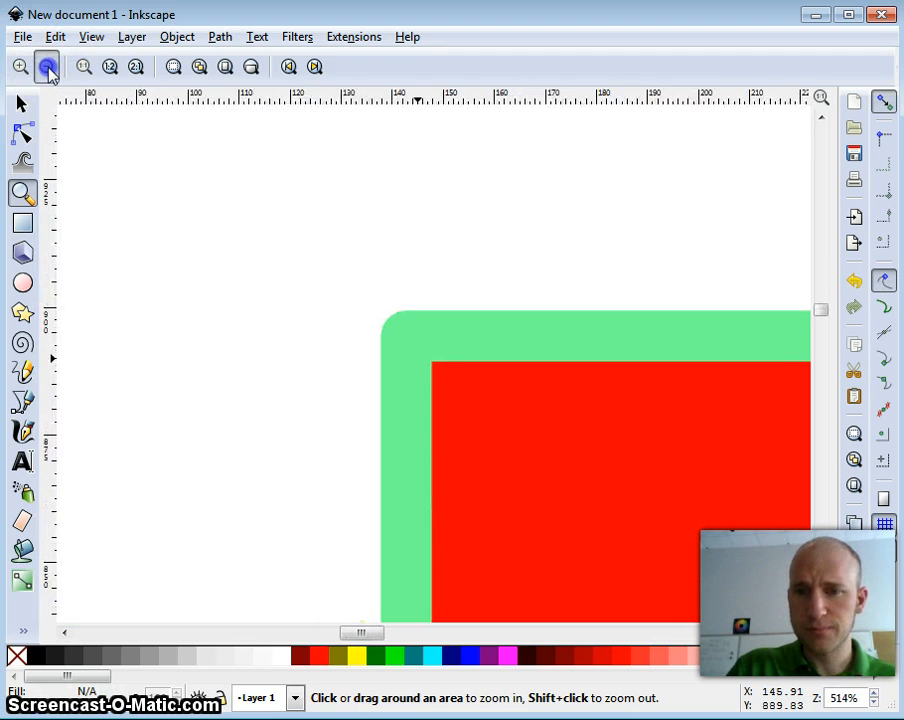
pyautogui.click(47, 67)
pyautogui.click(47, 67)
pyautogui.click(47, 67)
pyautogui.click(47, 67)
pyautogui.click(47, 67)
pyautogui.moveTo(822, 316); pyautogui.dragTo(820, 338)
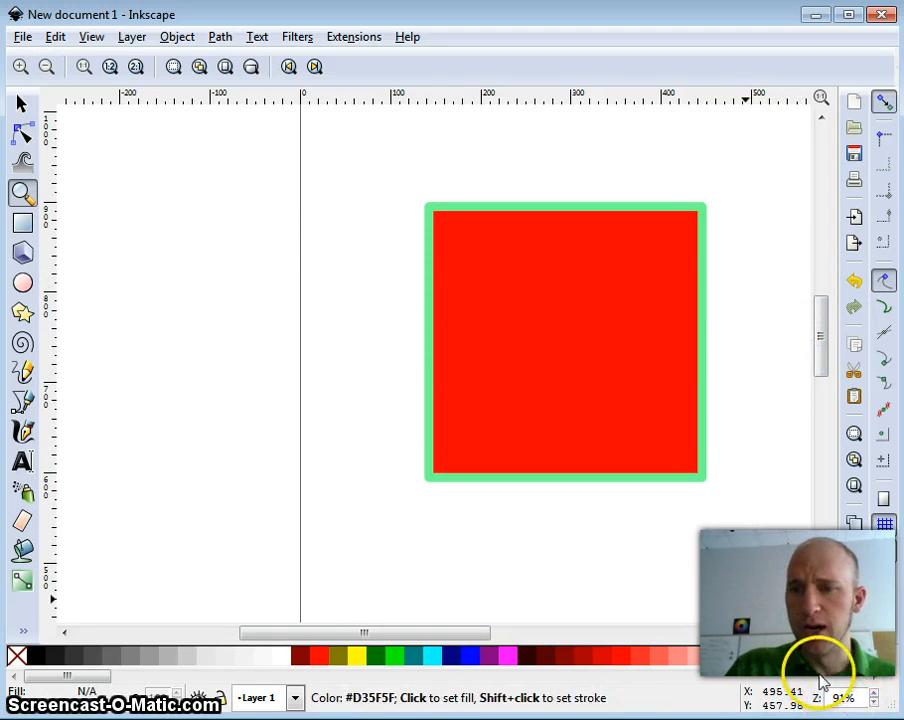
pyautogui.click(875, 705)
pyautogui.click(875, 705)
pyautogui.click(875, 705)
pyautogui.click(875, 705)
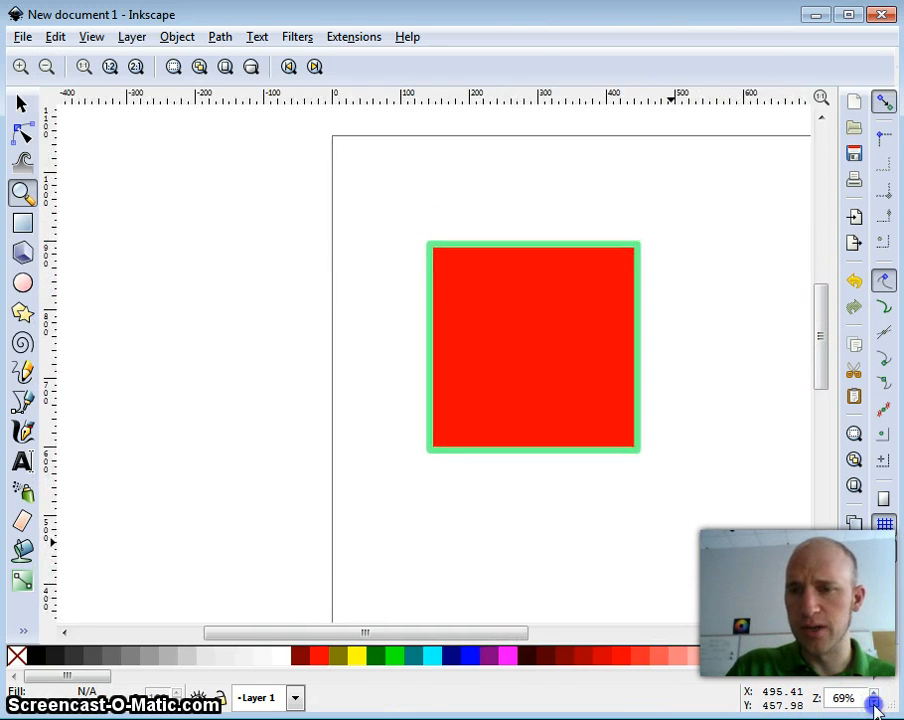
pyautogui.click(875, 705)
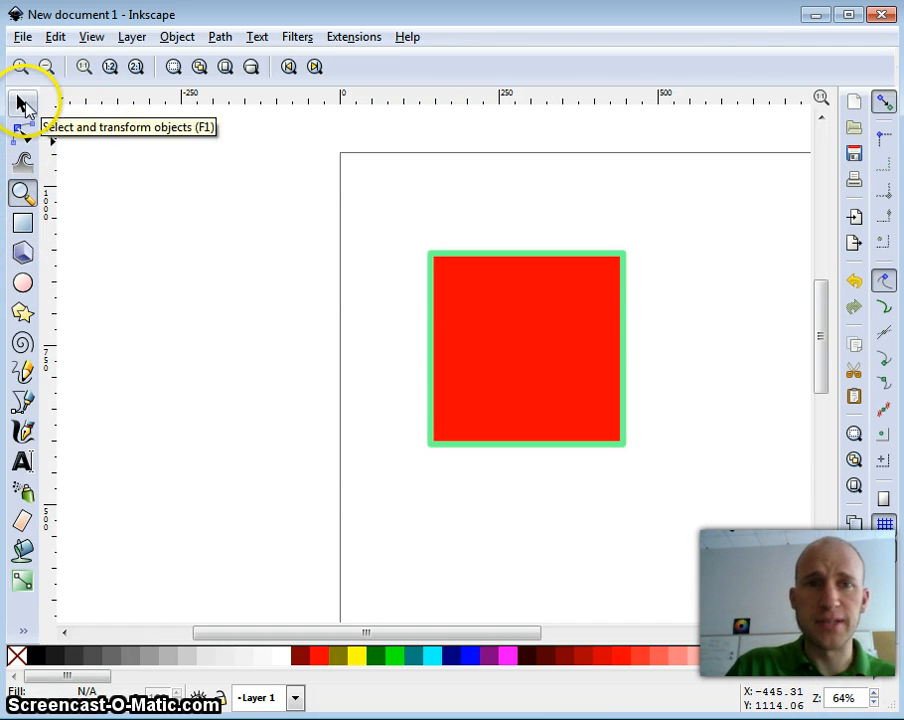
# Resize the red rectangle to about 339 by 382 px and reposition it in the page's upper-left area
pyautogui.click(24, 104)
pyautogui.moveTo(500, 373); pyautogui.dragTo(490, 305)
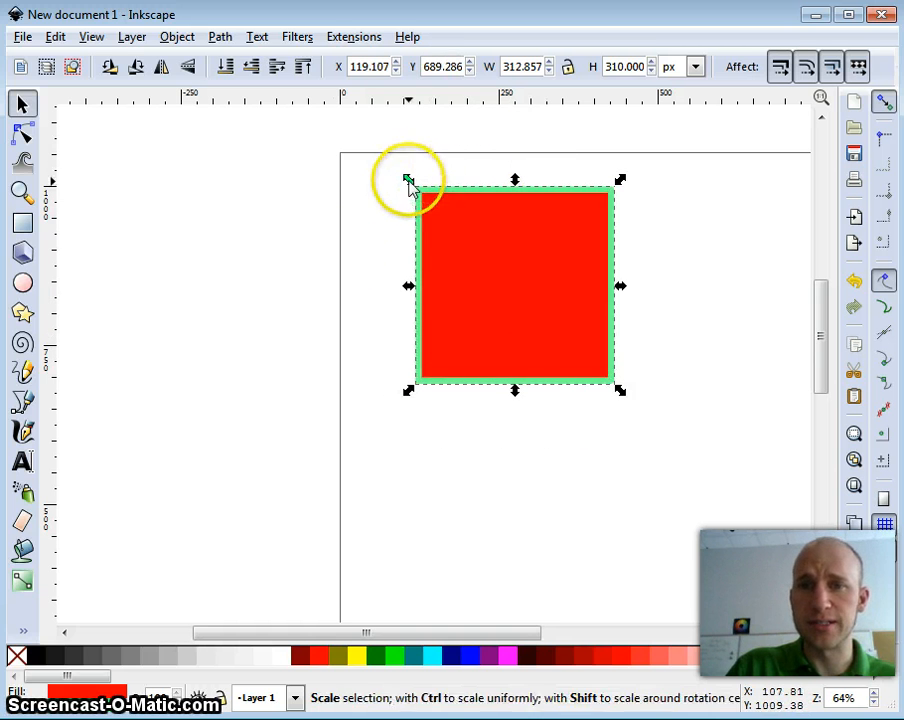
pyautogui.moveTo(407, 286)
pyautogui.mouseDown()
pyautogui.moveTo(298, 284)
pyautogui.moveTo(420, 287)
pyautogui.mouseUp()
pyautogui.moveTo(520, 180); pyautogui.dragTo(520, 268)
pyautogui.moveTo(612, 268); pyautogui.dragTo(552, 190)
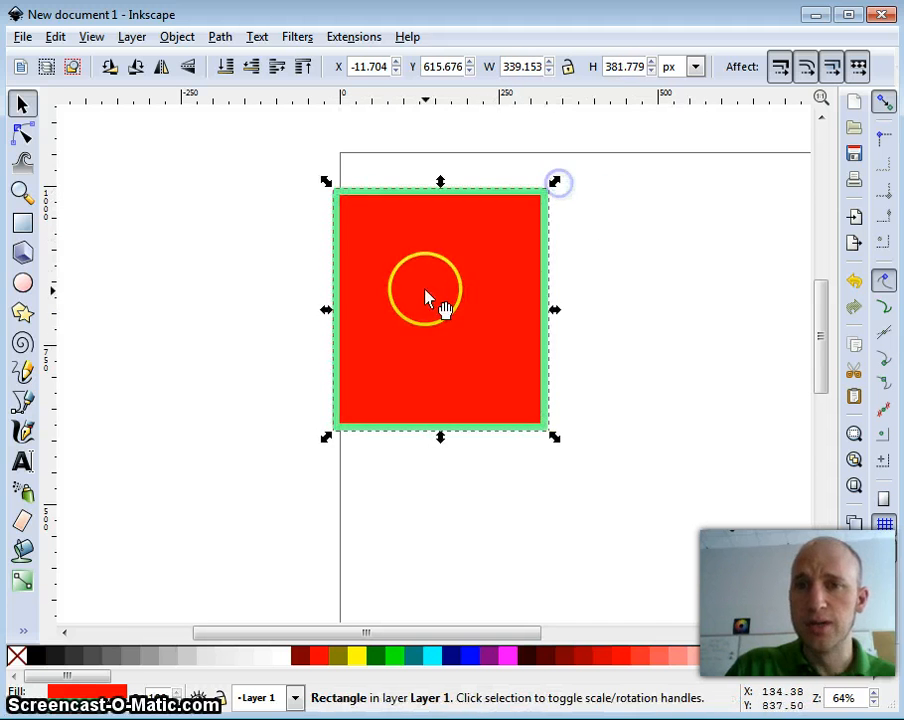
pyautogui.moveTo(426, 299); pyautogui.dragTo(520, 314)
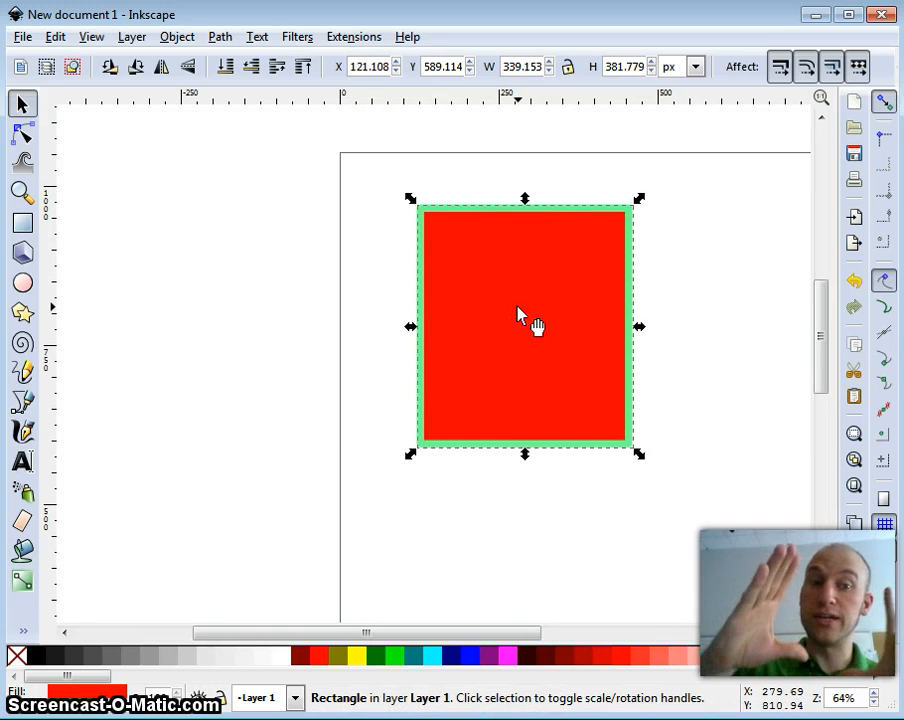
# Rotate and skew the red rectangle into a diamond about 546 by 466 px, and shift it slightly
pyautogui.click(517, 315)
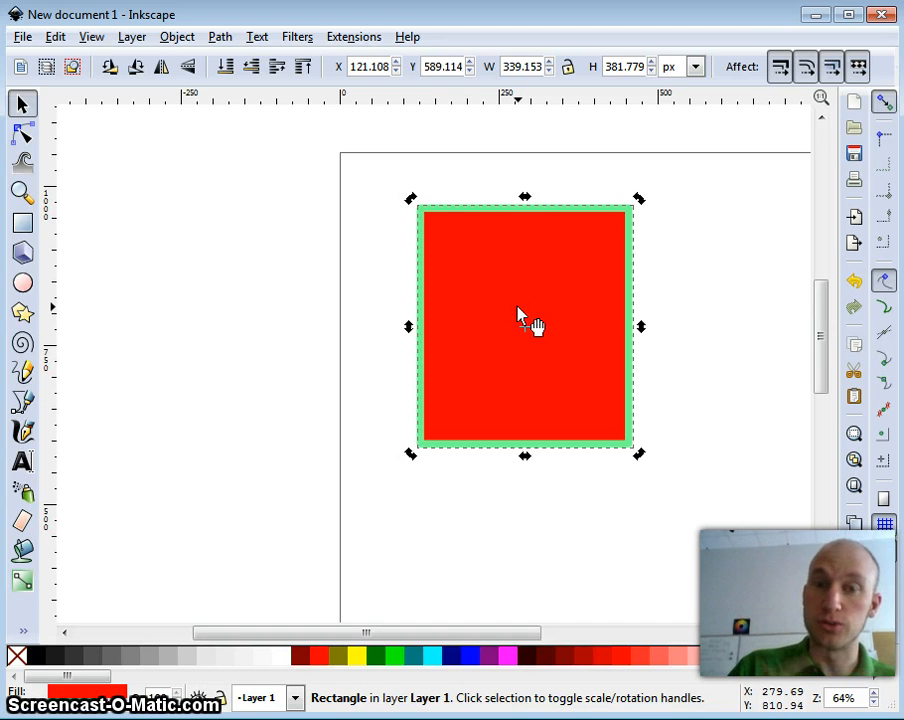
pyautogui.moveTo(407, 197); pyautogui.dragTo(374, 236)
pyautogui.moveTo(525, 170); pyautogui.dragTo(462, 216)
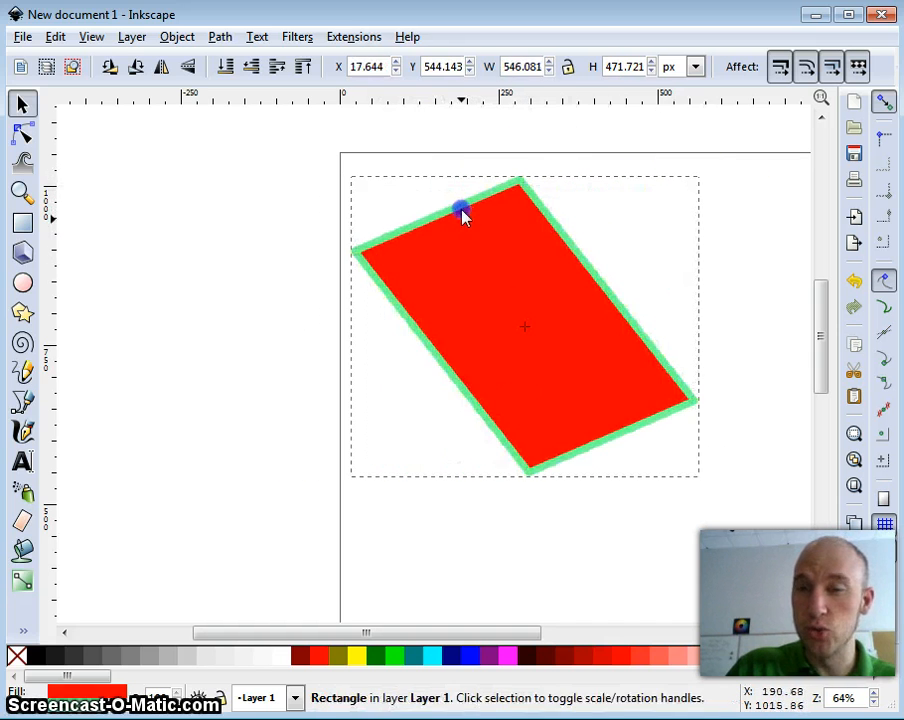
pyautogui.moveTo(700, 326); pyautogui.dragTo(676, 252)
pyautogui.moveTo(516, 300); pyautogui.dragTo(532, 296)
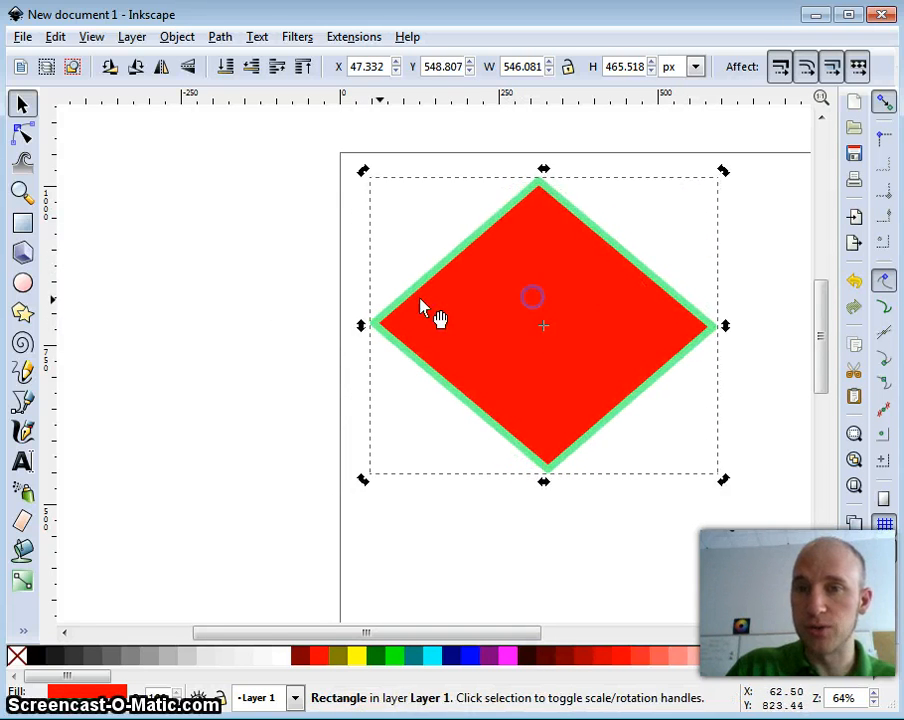
# Scale the red diamond to about 476 by 440 px, reposition it within the page, and deselect it
pyautogui.click(238, 266)
pyautogui.click(524, 356)
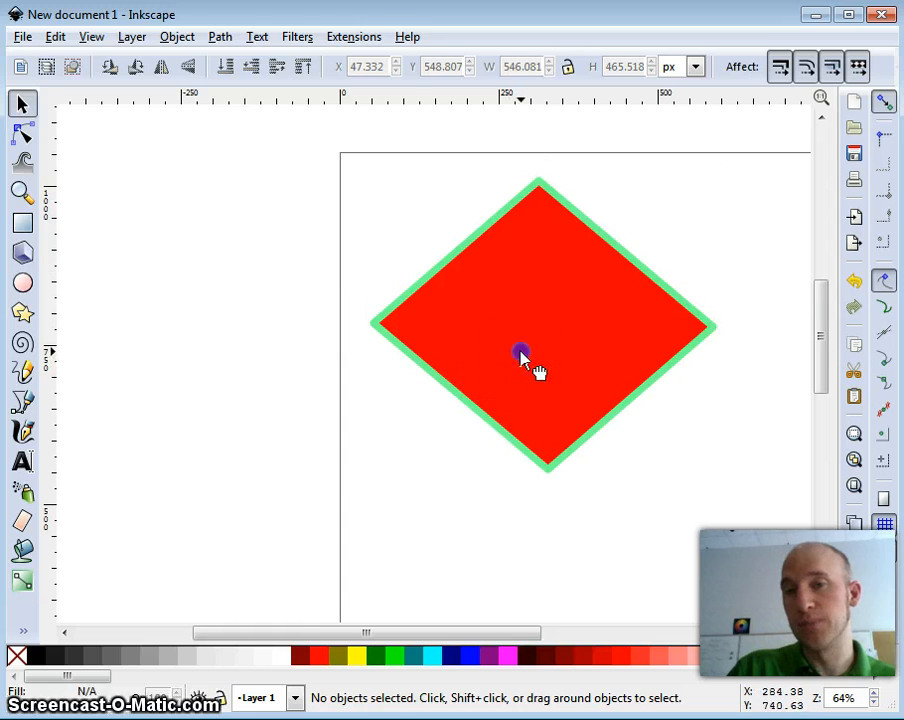
pyautogui.moveTo(358, 174); pyautogui.dragTo(496, 256)
pyautogui.moveTo(676, 352); pyautogui.dragTo(590, 311)
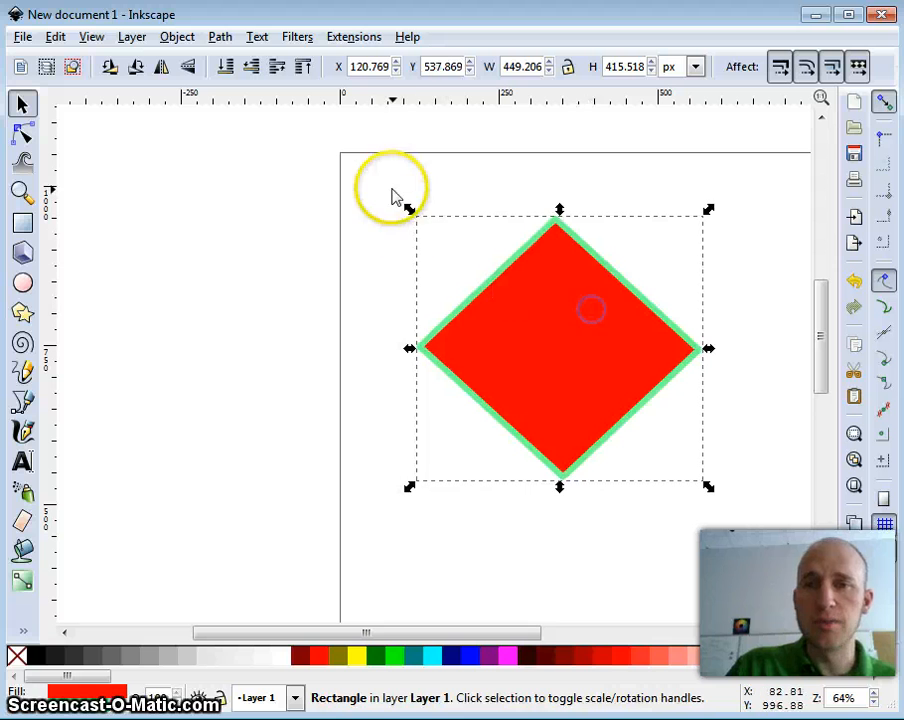
pyautogui.moveTo(412, 213); pyautogui.dragTo(395, 176)
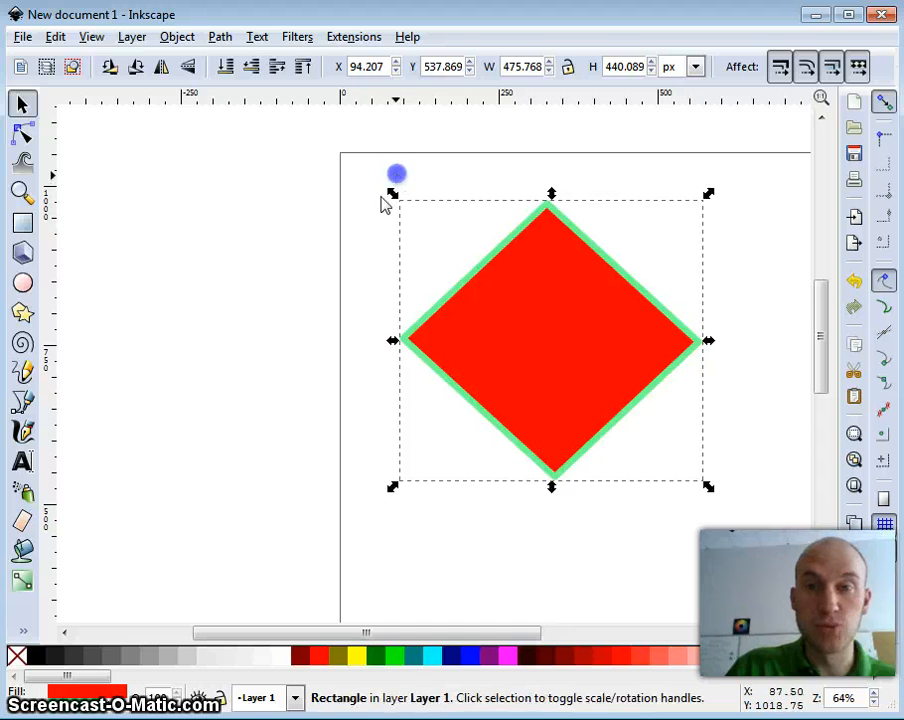
pyautogui.click(320, 216)
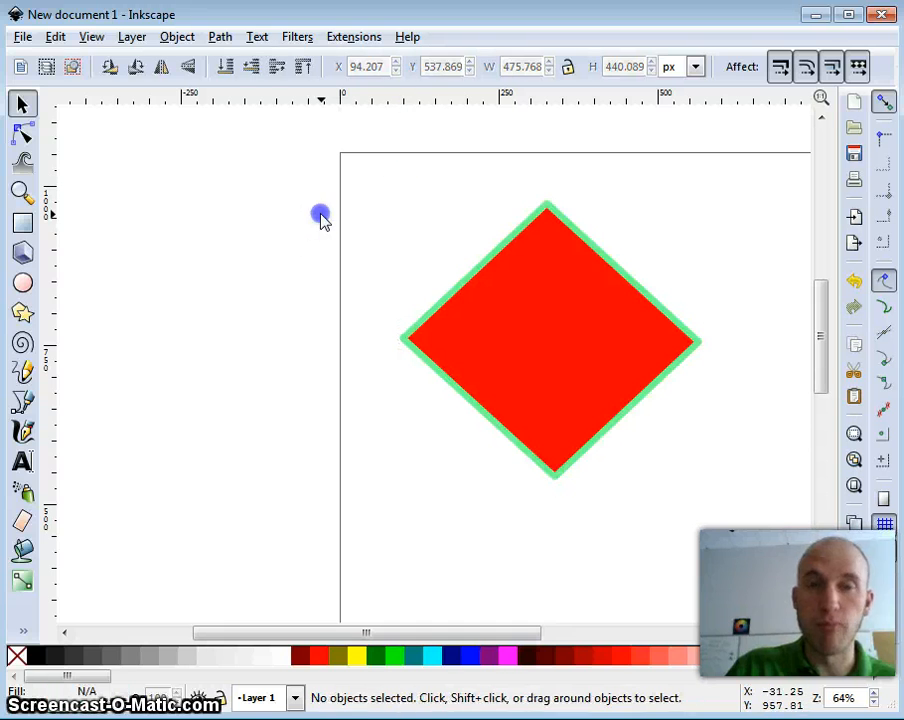
# Draw a rectangle about 170 by 189 px outside the page's left edge and an ellipse overlapping its lower side
pyautogui.click(22, 223)
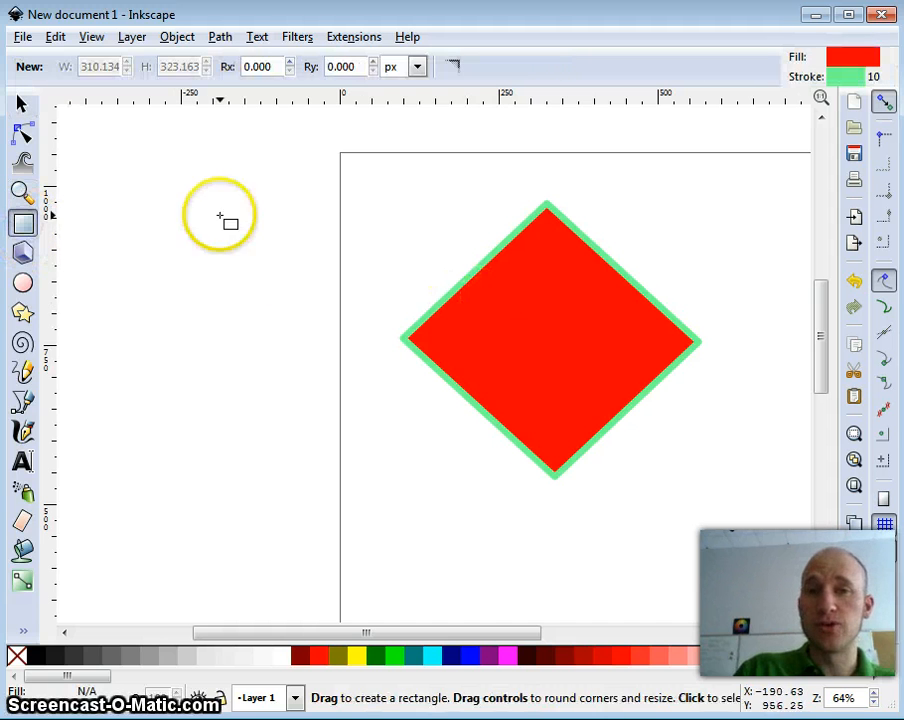
pyautogui.moveTo(178, 196); pyautogui.dragTo(288, 318)
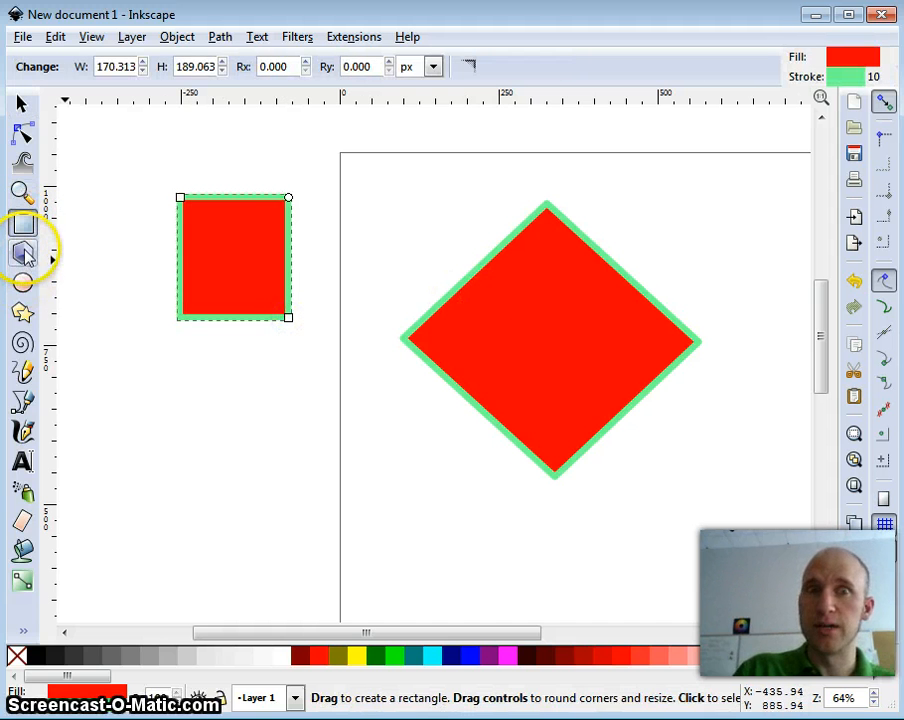
pyautogui.click(22, 283)
pyautogui.moveTo(130, 306)
pyautogui.mouseDown()
pyautogui.moveTo(251, 403)
pyautogui.moveTo(256, 420)
pyautogui.mouseUp()
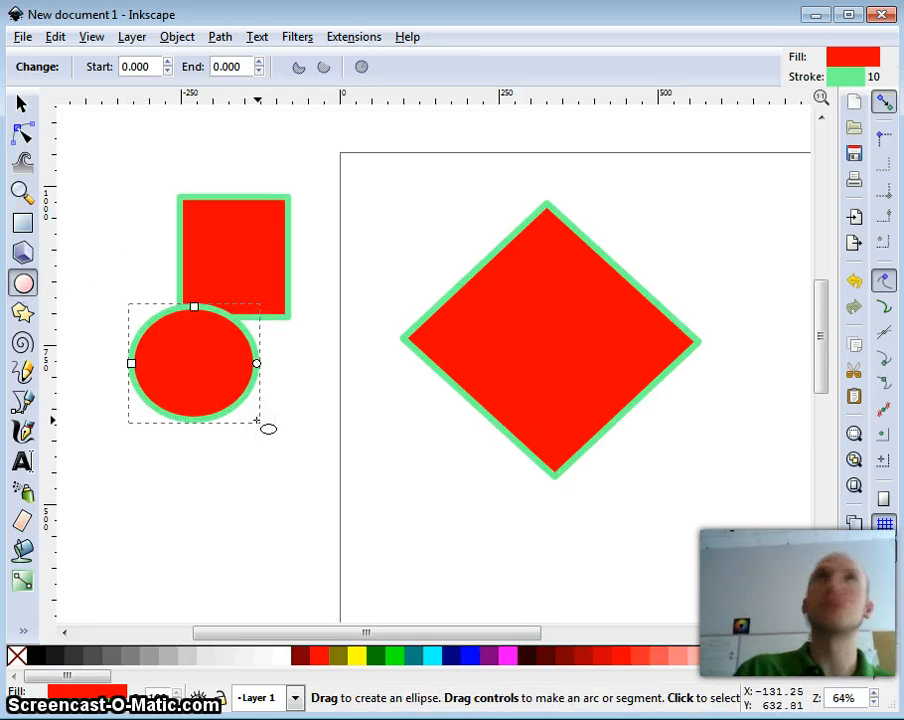
# Draw a tall, narrow 3D box just outside the page's left edge, overlapping the small rectangle
pyautogui.click(24, 252)
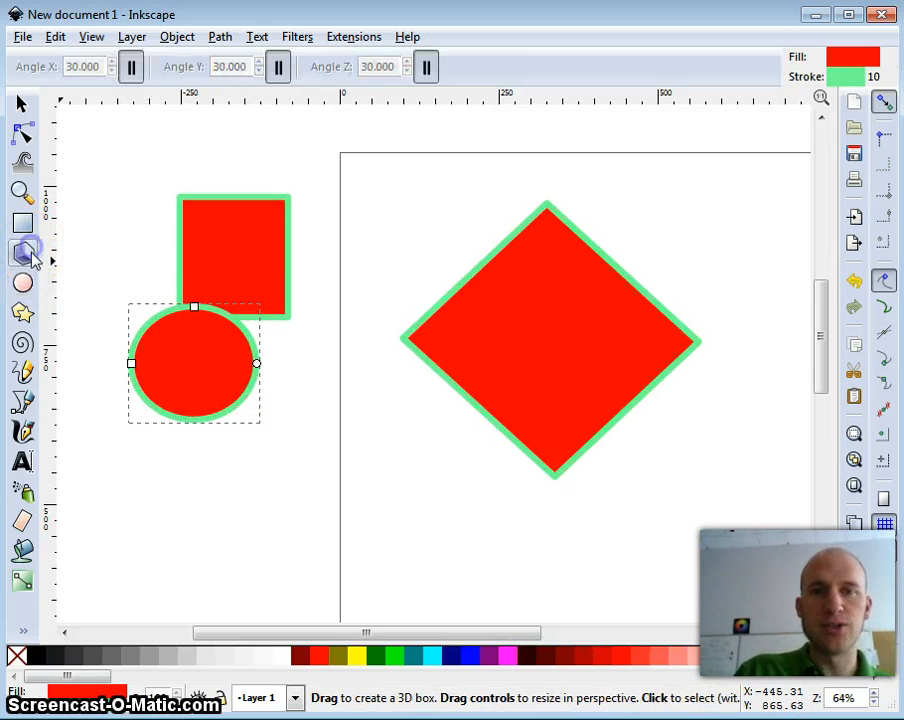
pyautogui.moveTo(333, 216); pyautogui.dragTo(301, 446)
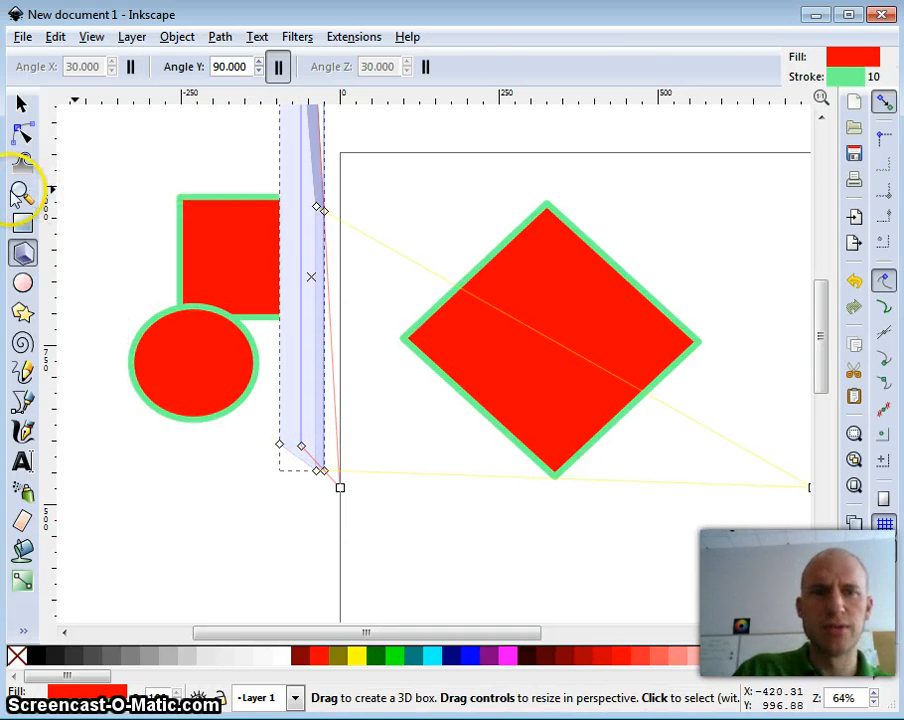
# Draw a small pentagon at the page's upper-left corner and a large five-pointed star with 0.500 spoke ratio below it
pyautogui.click(22, 312)
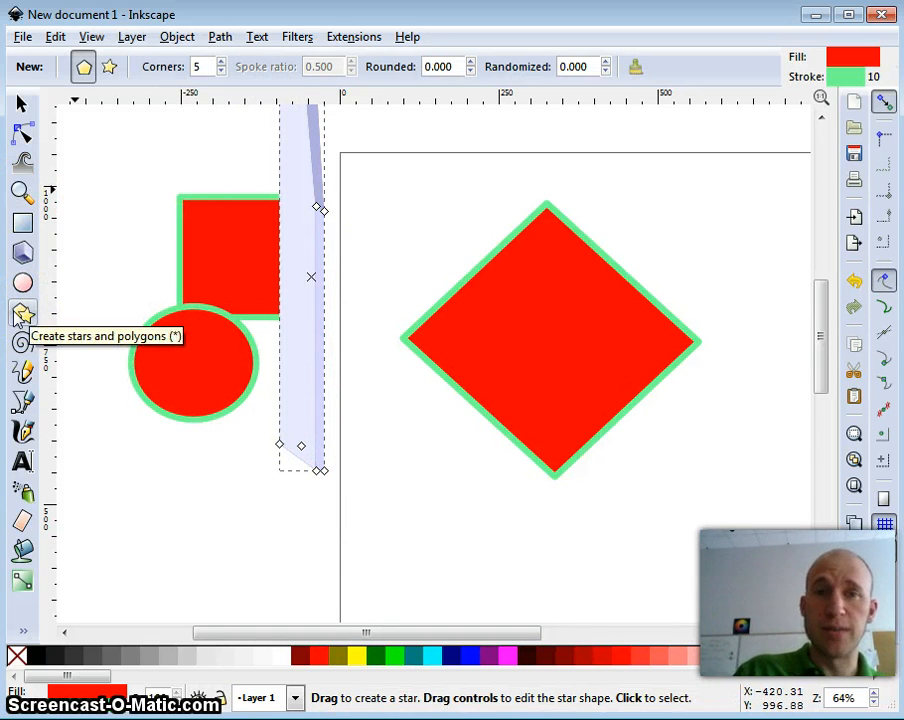
pyautogui.moveTo(382, 185); pyautogui.dragTo(390, 243)
pyautogui.click(125, 66)
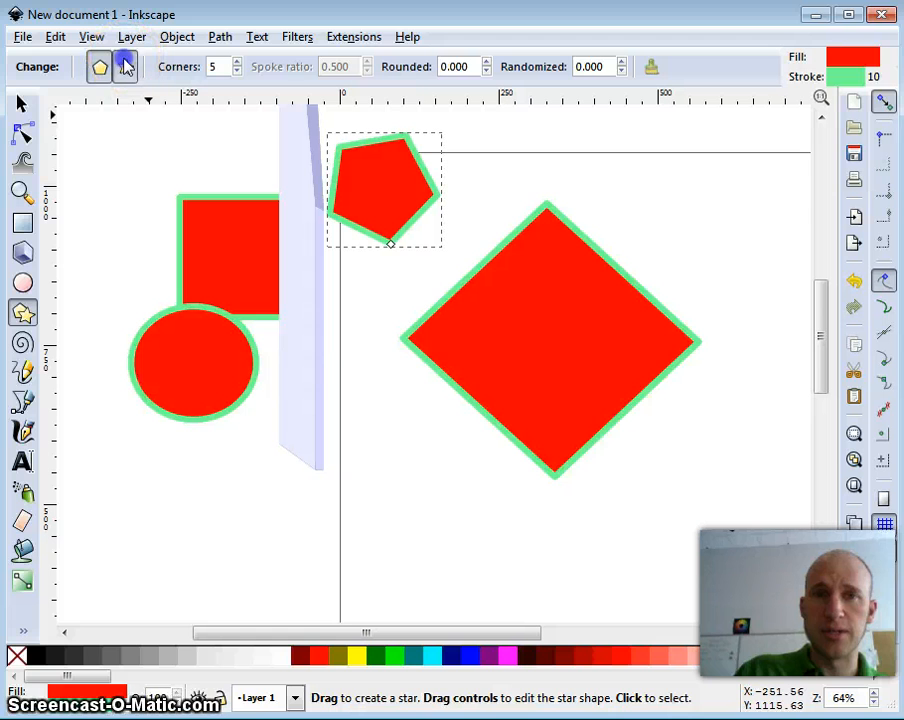
pyautogui.moveTo(337, 374); pyautogui.dragTo(466, 458)
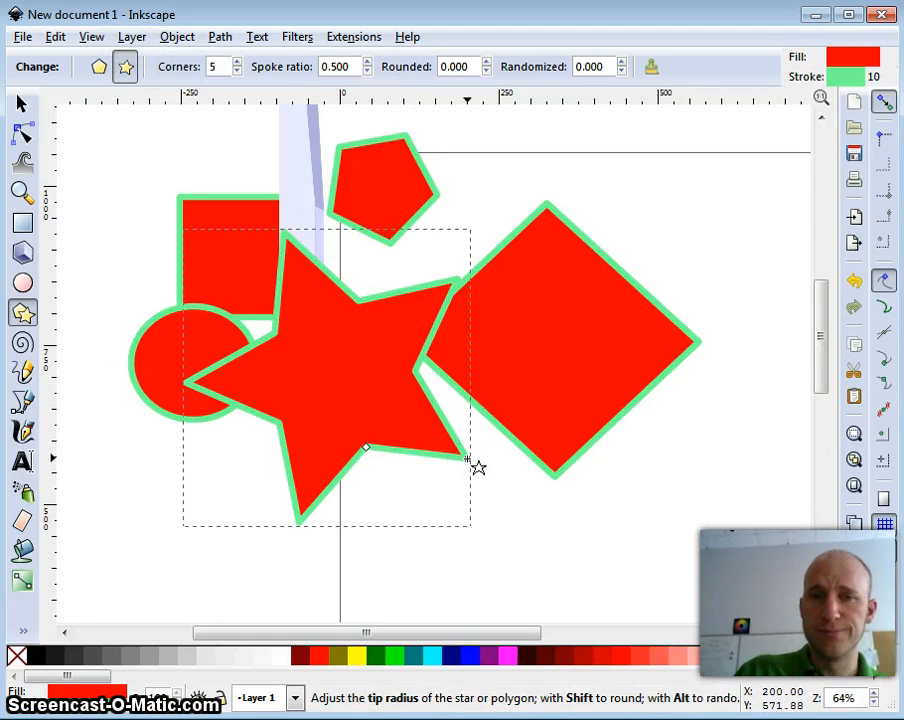
# Draw a three-turn spiral over the red diamond and a winding freehand line around the ellipse left of the page
pyautogui.click(22, 343)
pyautogui.moveTo(525, 359); pyautogui.dragTo(608, 480)
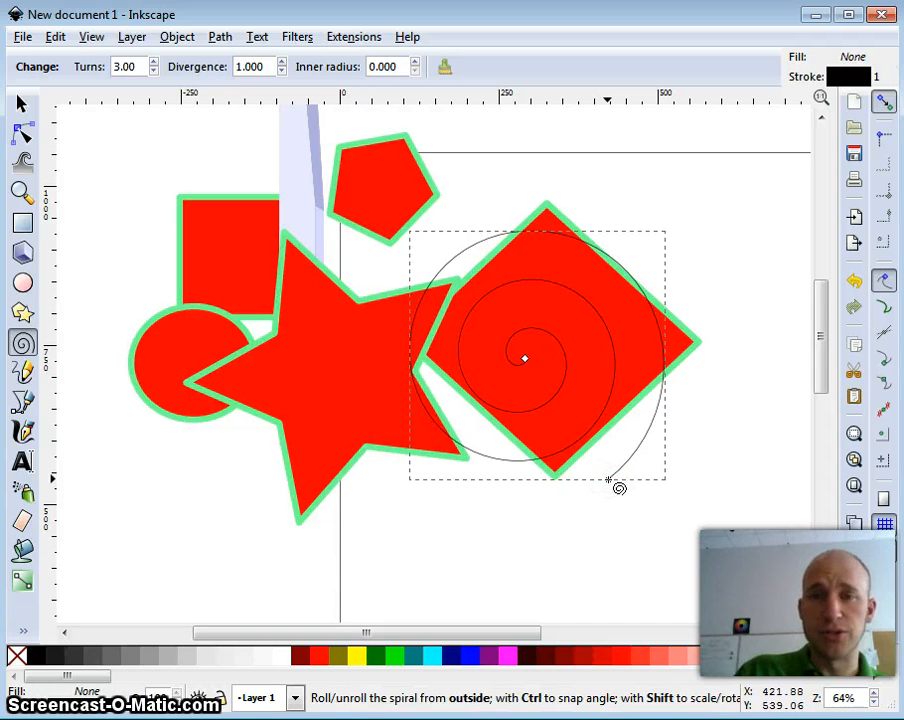
pyautogui.click(25, 372)
pyautogui.click(150, 486)
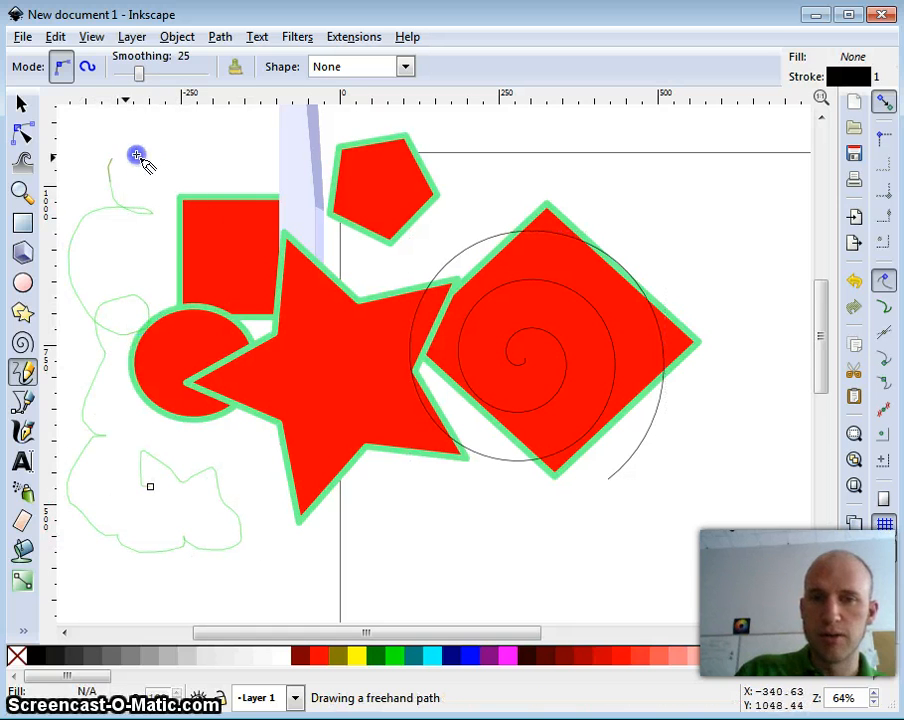
pyautogui.moveTo(134, 432); pyautogui.dragTo(157, 418)
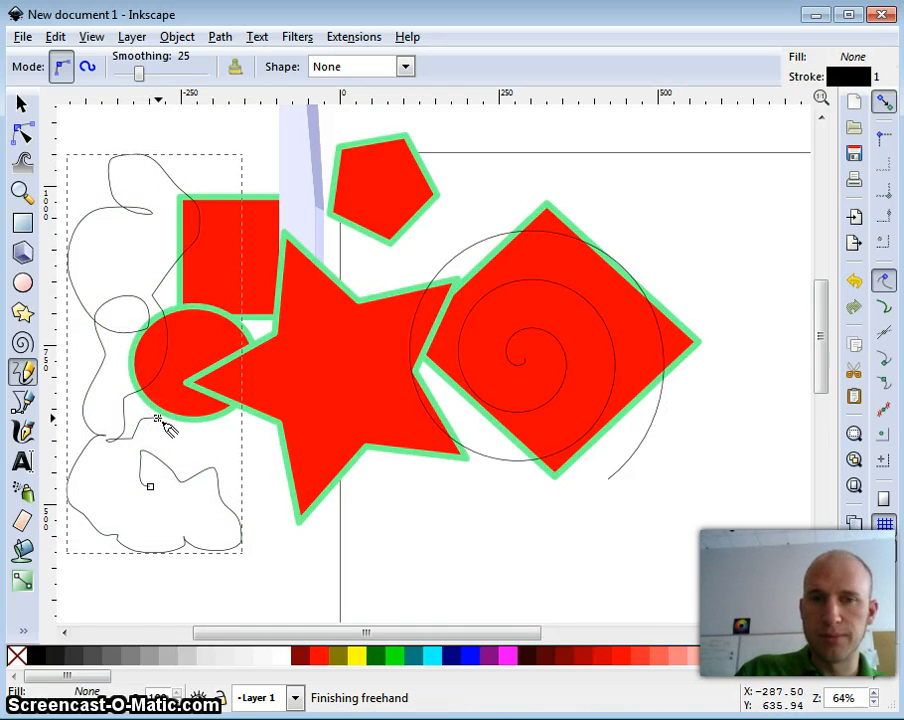
# Draw a closed six-node straight-line path around the red diamond, about 421 by 562 px, and select it with the Selector tool
pyautogui.click(22, 401)
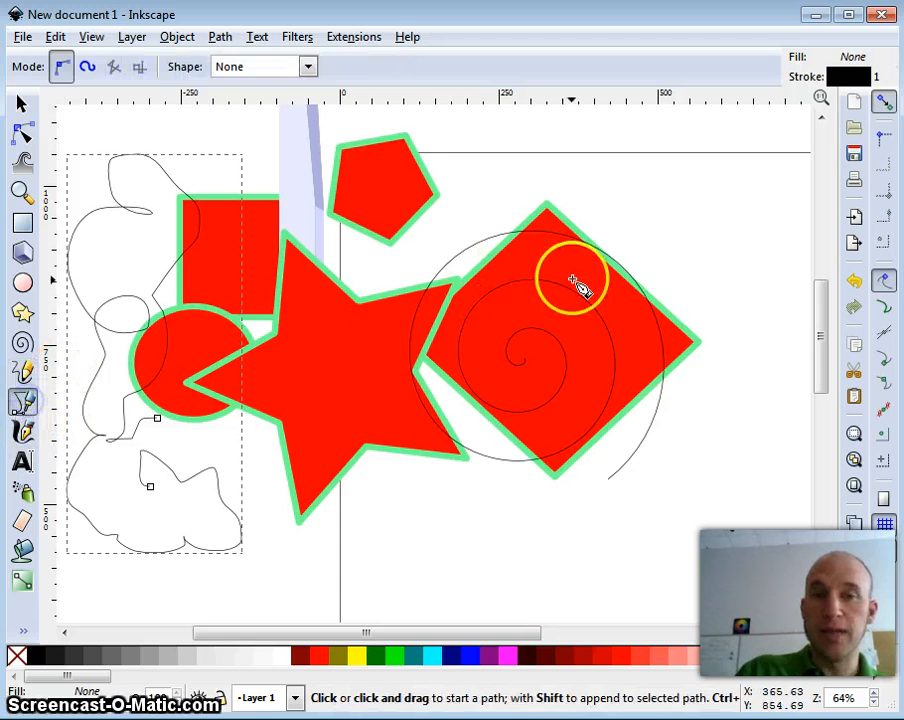
pyautogui.click(514, 189)
pyautogui.click(634, 186)
pyautogui.click(733, 270)
pyautogui.click(733, 400)
pyautogui.click(632, 540)
pyautogui.click(467, 480)
pyautogui.click(514, 190)
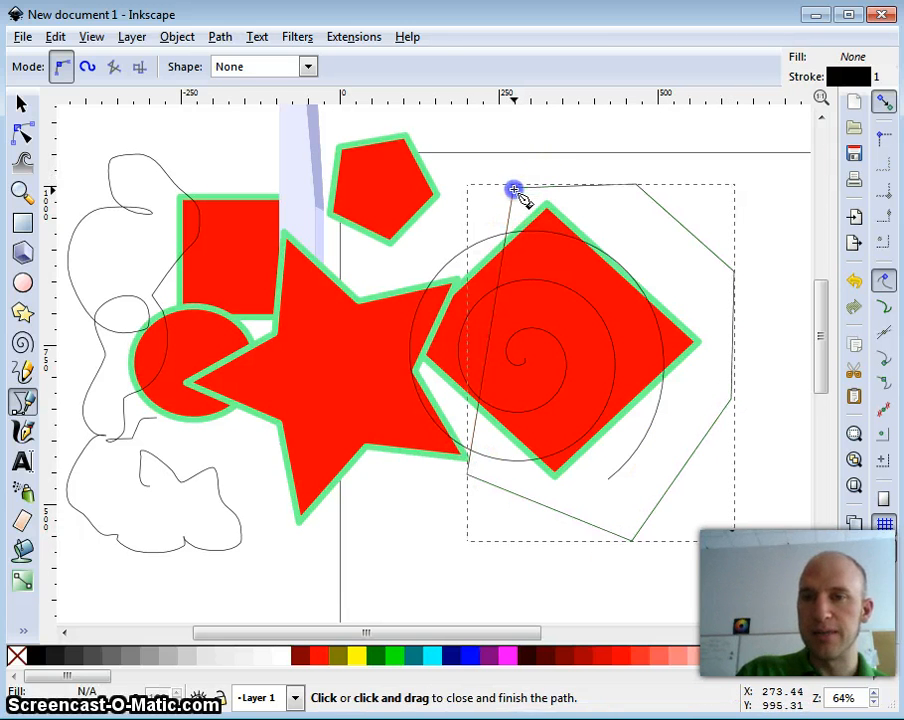
pyautogui.click(20, 104)
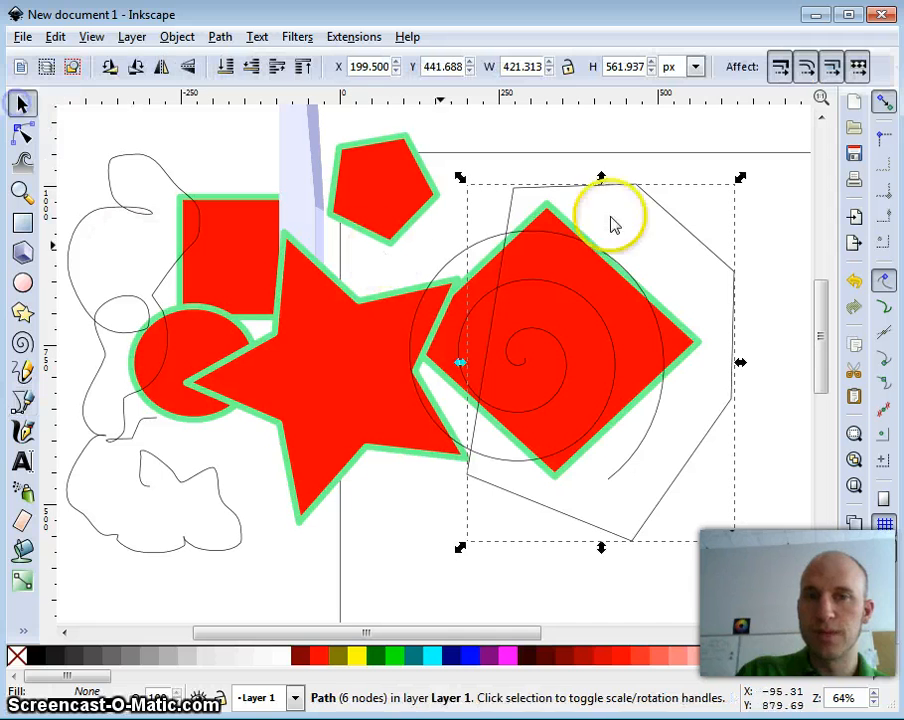
# Fill the six-node path with red and reposition it over the diamond with its Fill and Stroke settings open
pyautogui.moveTo(626, 192); pyautogui.dragTo(675, 221)
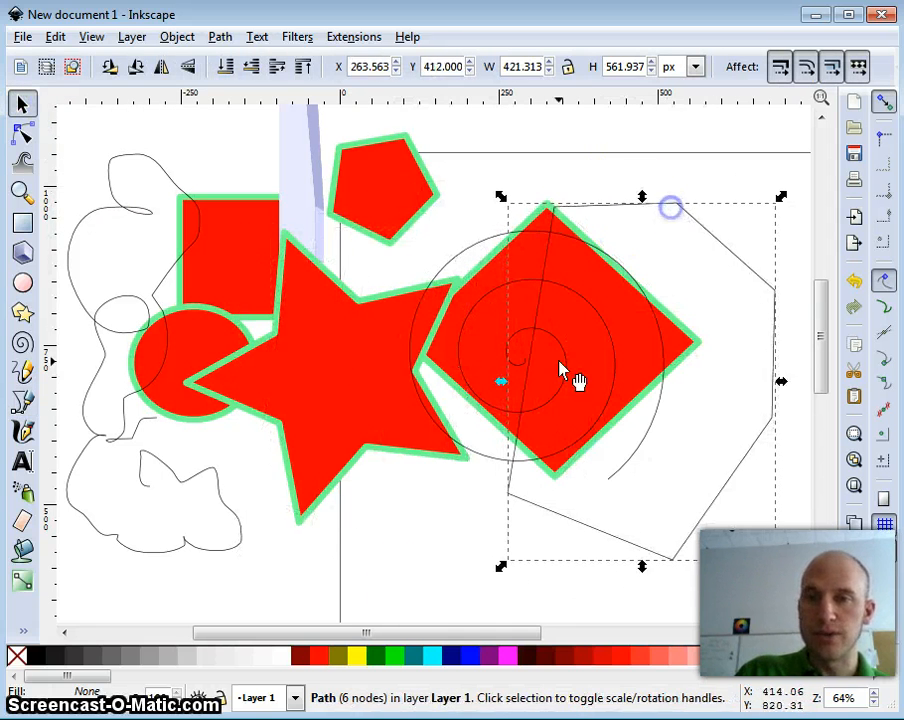
pyautogui.click(322, 660)
pyautogui.moveTo(615, 311); pyautogui.dragTo(544, 262)
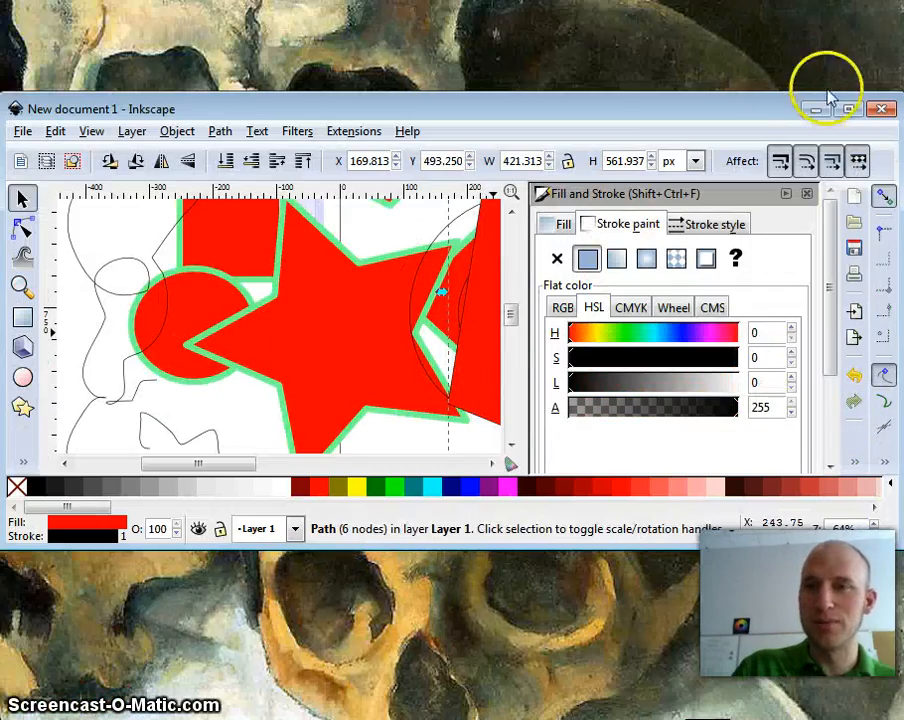
pyautogui.moveTo(821, 95); pyautogui.dragTo(821, 0)
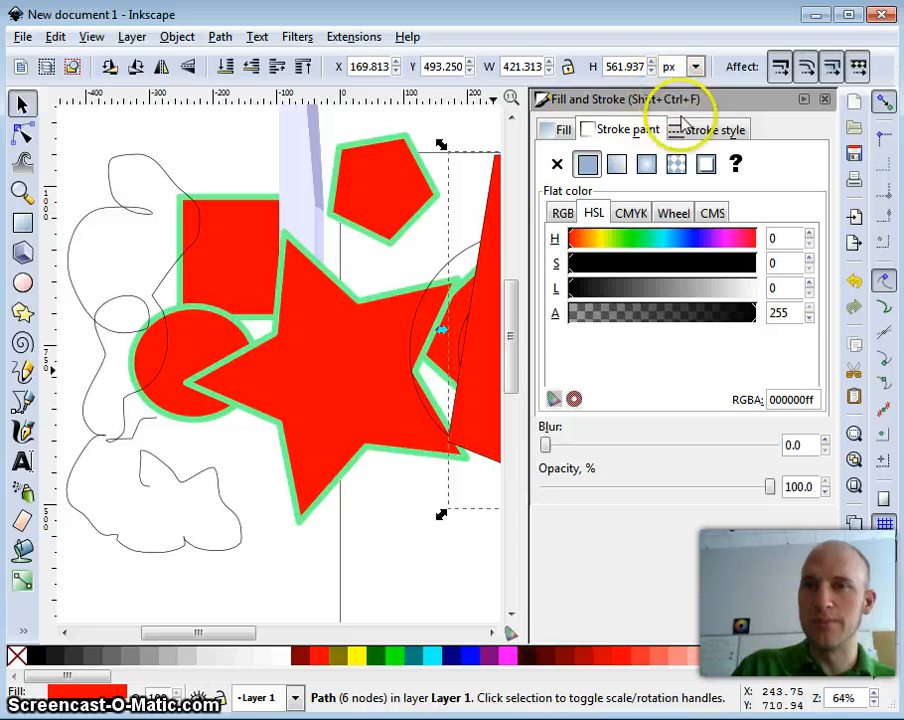
# Change the path's fill to green with HSL hue 92 and move the path over the star
pyautogui.click(563, 131)
pyautogui.moveTo(569, 237); pyautogui.dragTo(644, 242)
pyautogui.moveTo(482, 292); pyautogui.dragTo(172, 328)
pyautogui.moveTo(636, 238)
pyautogui.mouseDown()
pyautogui.moveTo(612, 254)
pyautogui.moveTo(632, 252)
pyautogui.mouseUp()
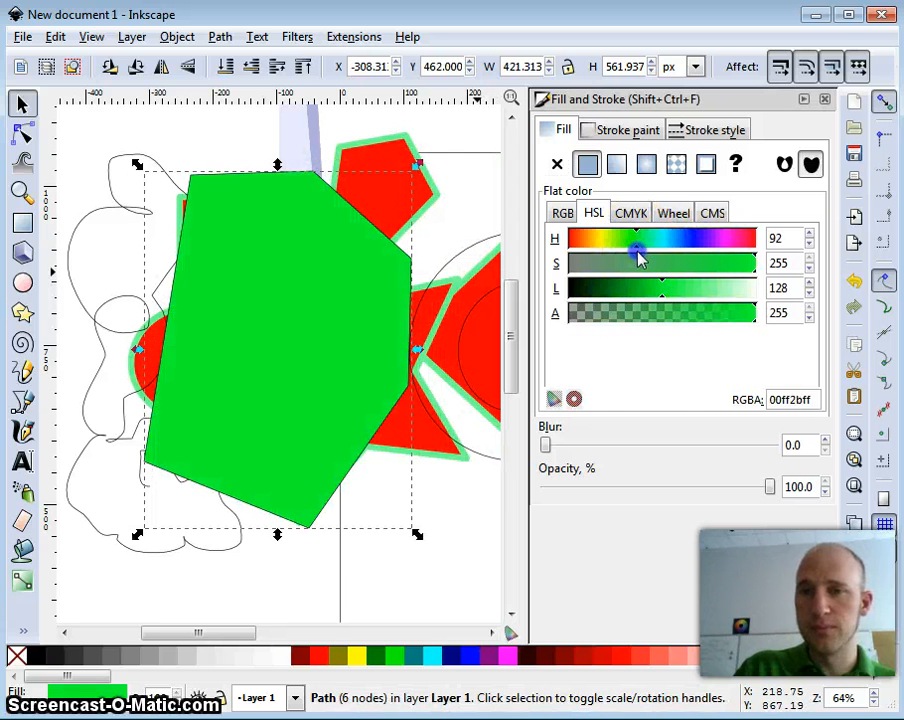
# Try another hue for the path's stroke paint, and set the stroke width to 46.8 px
pyautogui.click(615, 129)
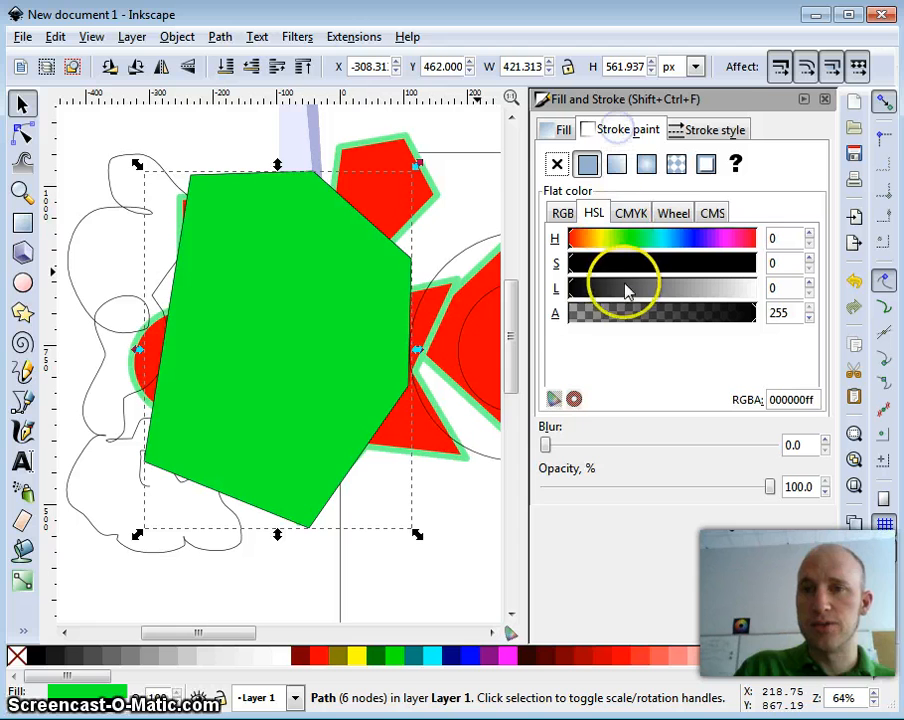
pyautogui.moveTo(612, 245); pyautogui.dragTo(597, 248)
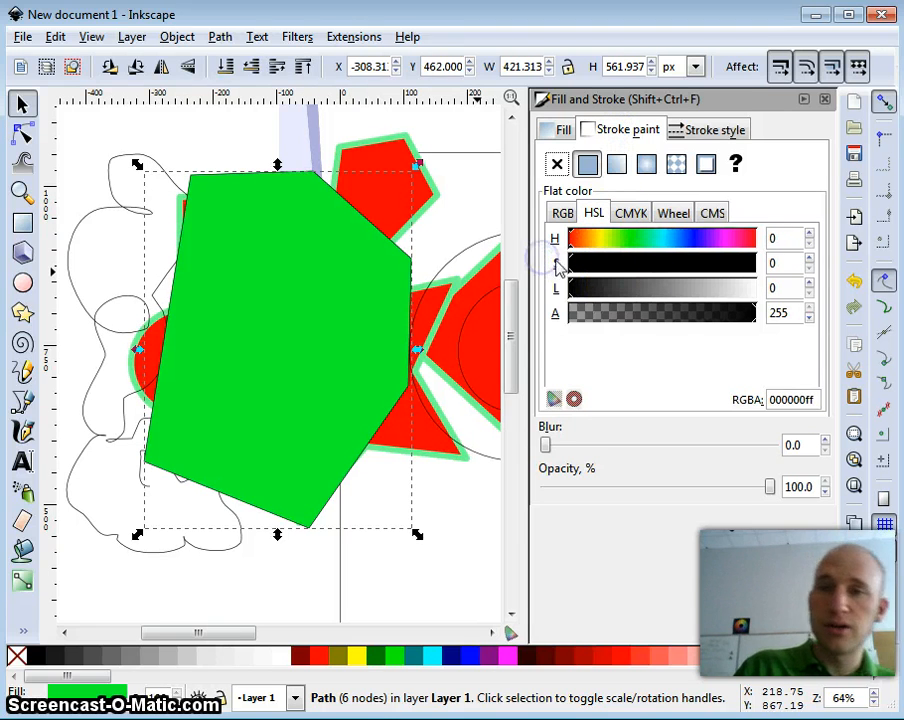
pyautogui.click(706, 130)
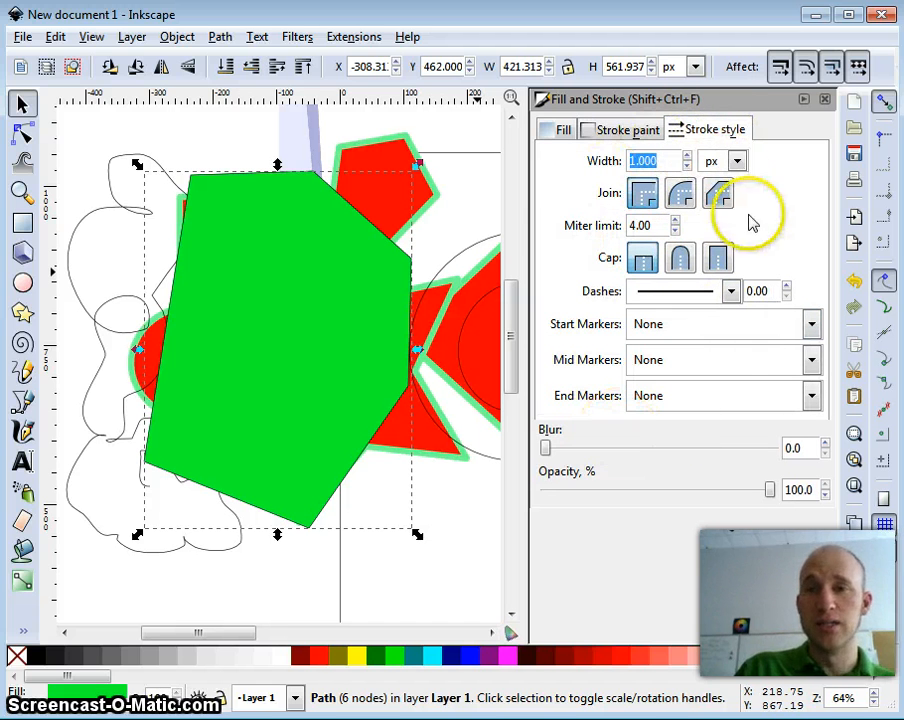
pyautogui.click(688, 157)
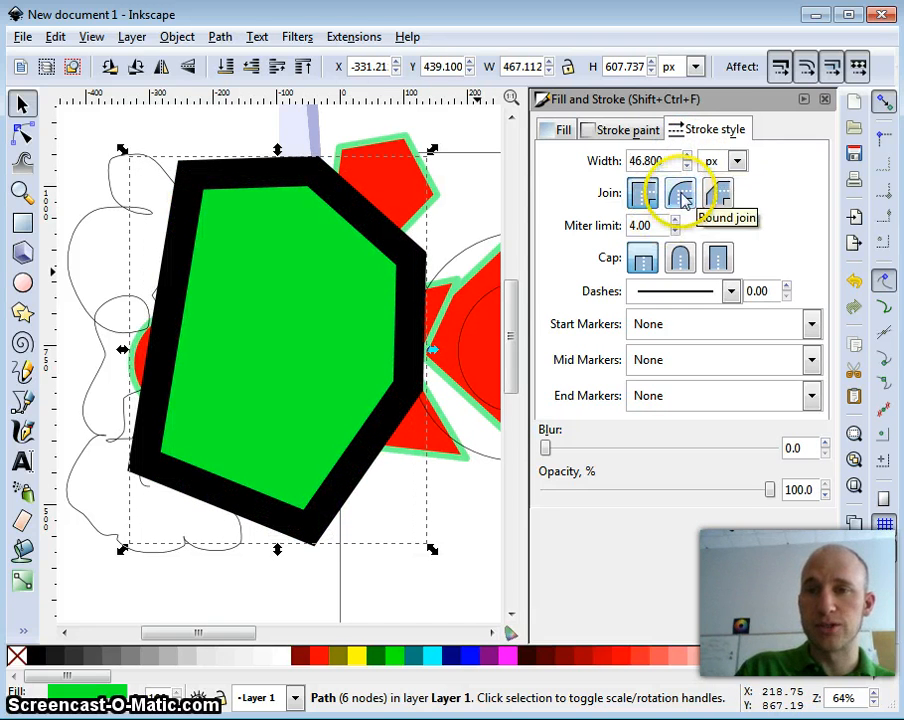
# Try round and bevel joins on the green path's thick stroke, finishing with the round join
pyautogui.click(678, 194)
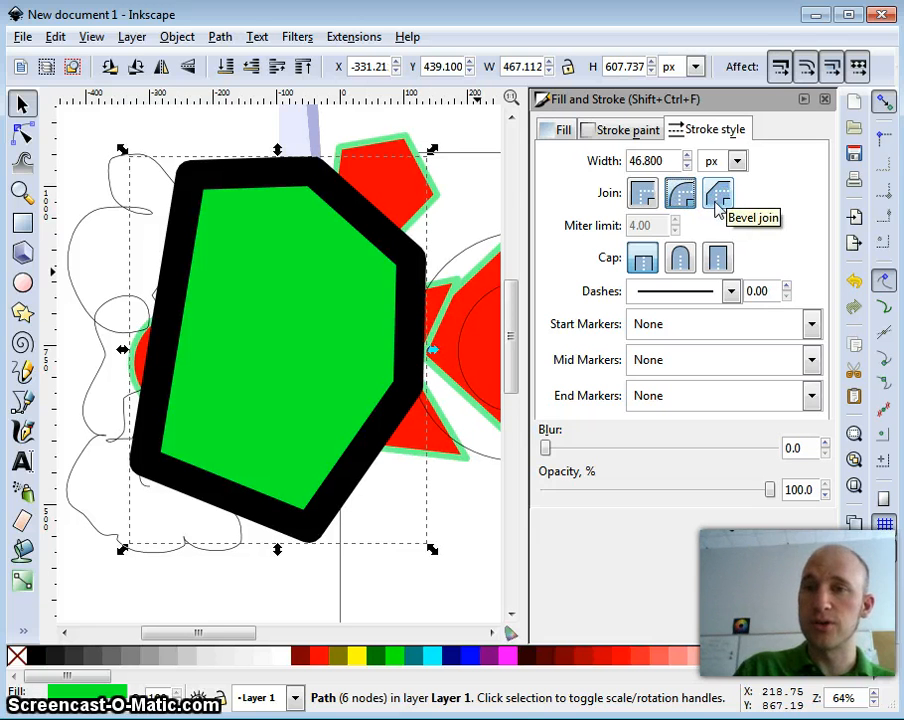
pyautogui.click(715, 198)
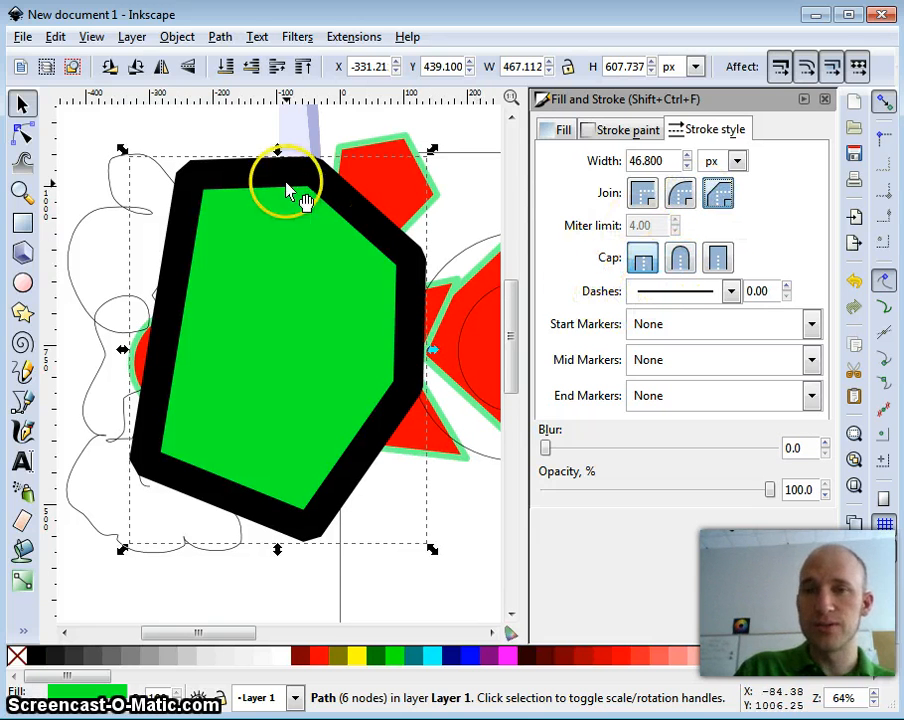
pyautogui.click(681, 197)
# Remove the green path's stroke paint and return to its fill settings
pyautogui.click(619, 131)
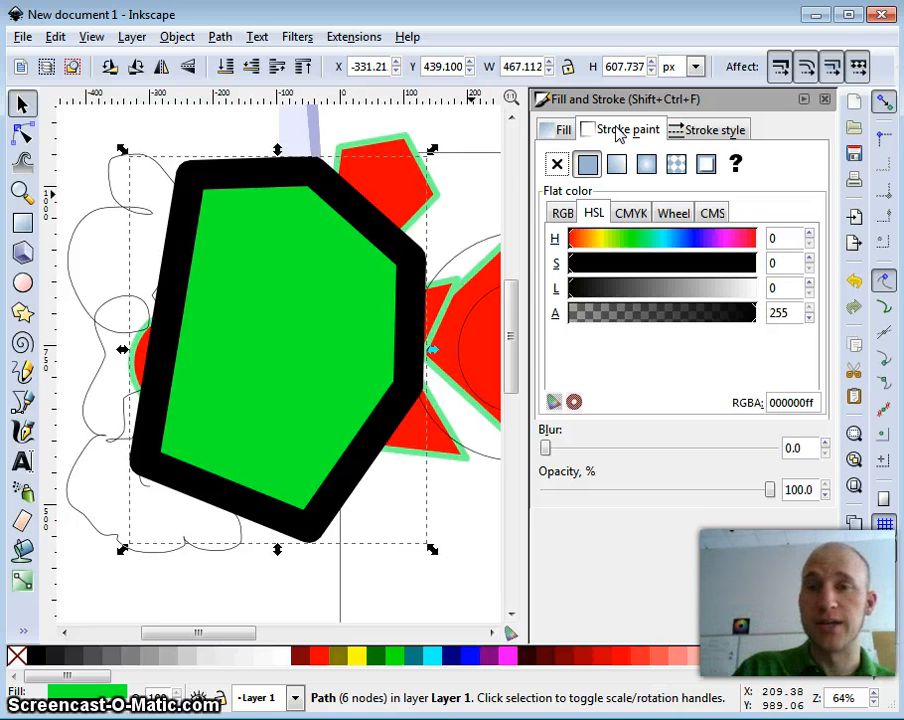
pyautogui.click(557, 163)
pyautogui.click(558, 130)
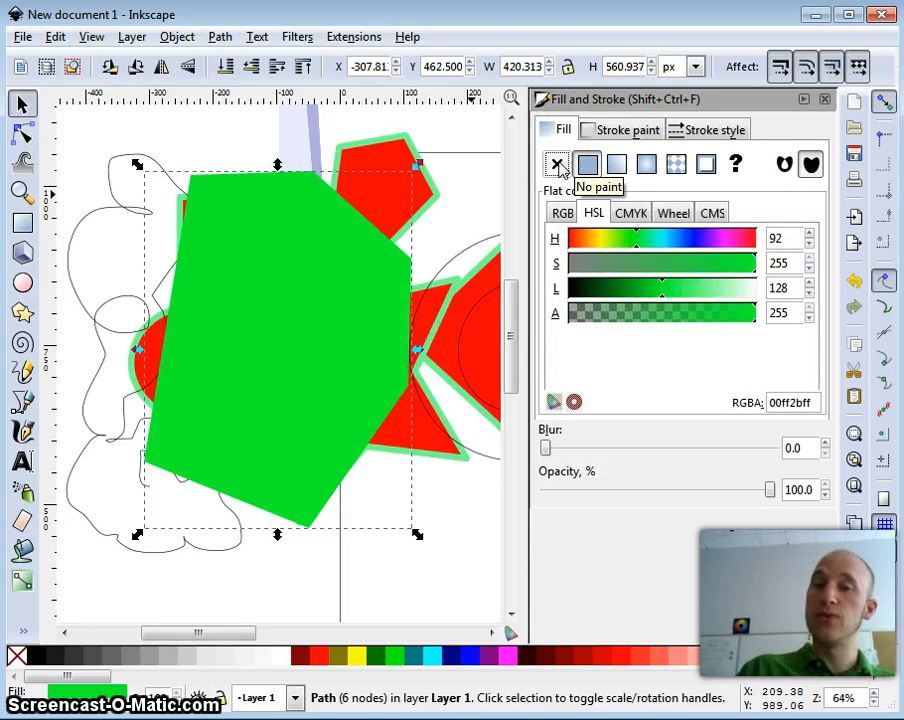
# Reduce the green path's opacity to 47.3% and move it slightly downward over the star
pyautogui.click(771, 491)
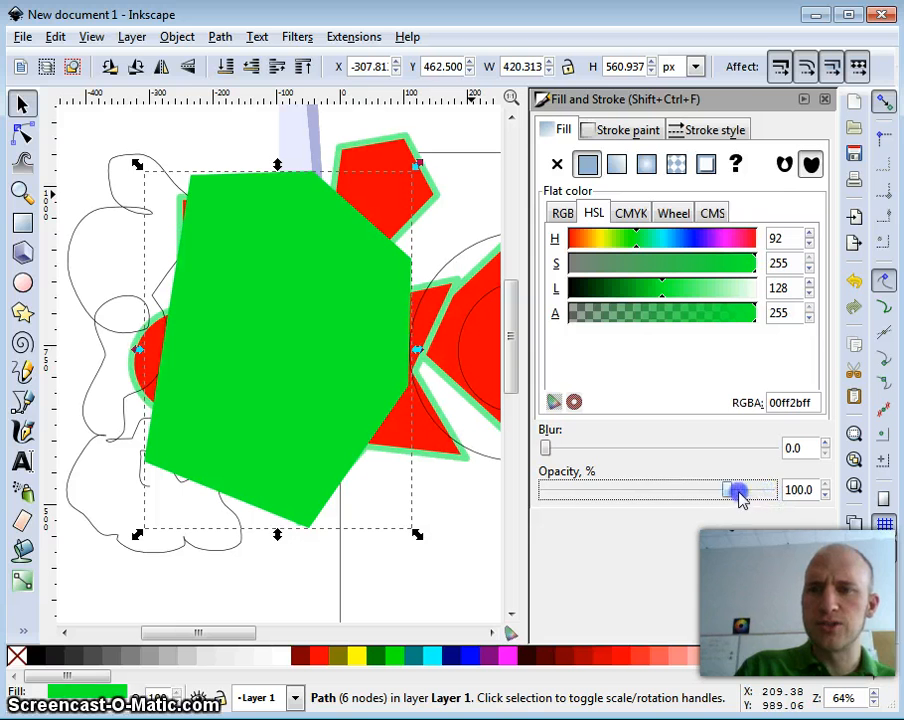
pyautogui.moveTo(660, 496); pyautogui.dragTo(646, 488)
pyautogui.moveTo(344, 270)
pyautogui.mouseDown()
pyautogui.moveTo(366, 224)
pyautogui.moveTo(397, 278)
pyautogui.moveTo(348, 289)
pyautogui.mouseUp()
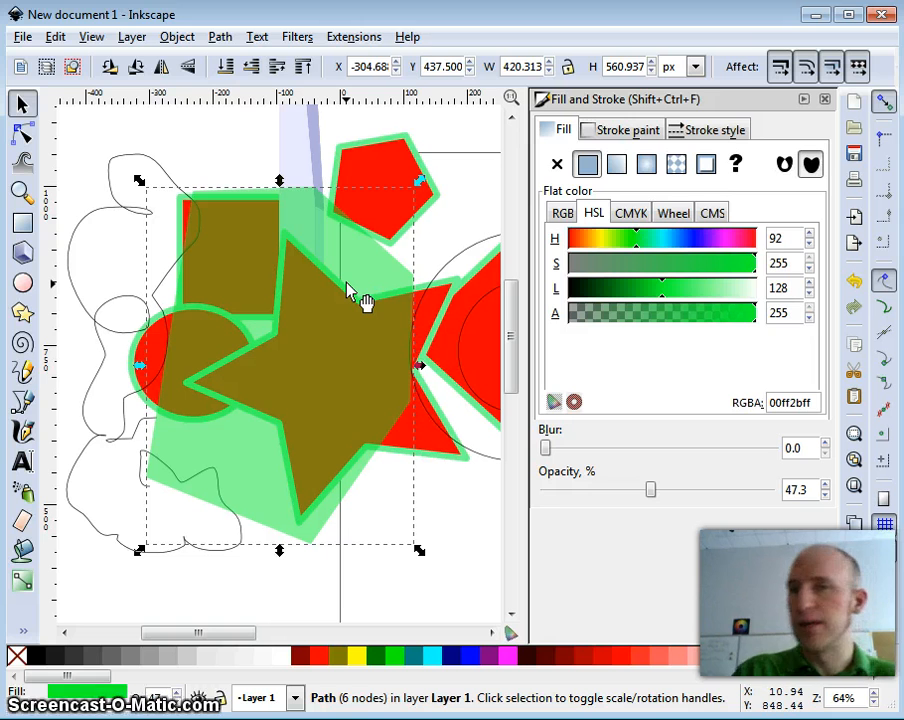
# Select all objects in the drawing and delete them
pyautogui.click(190, 138)
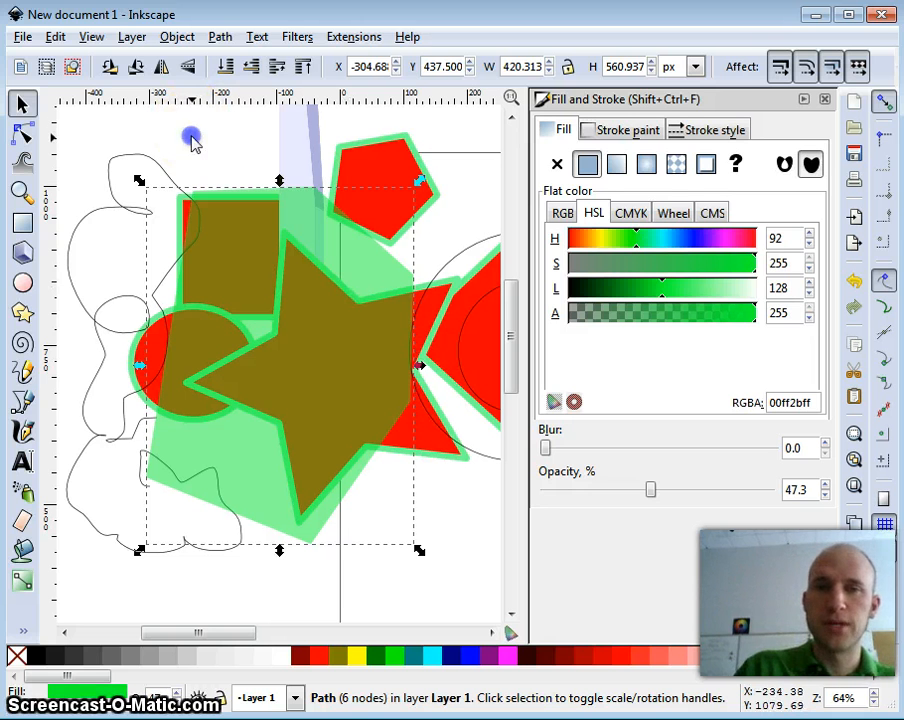
pyautogui.hotkey('ctrl', 'a')
pyautogui.press('Delete')
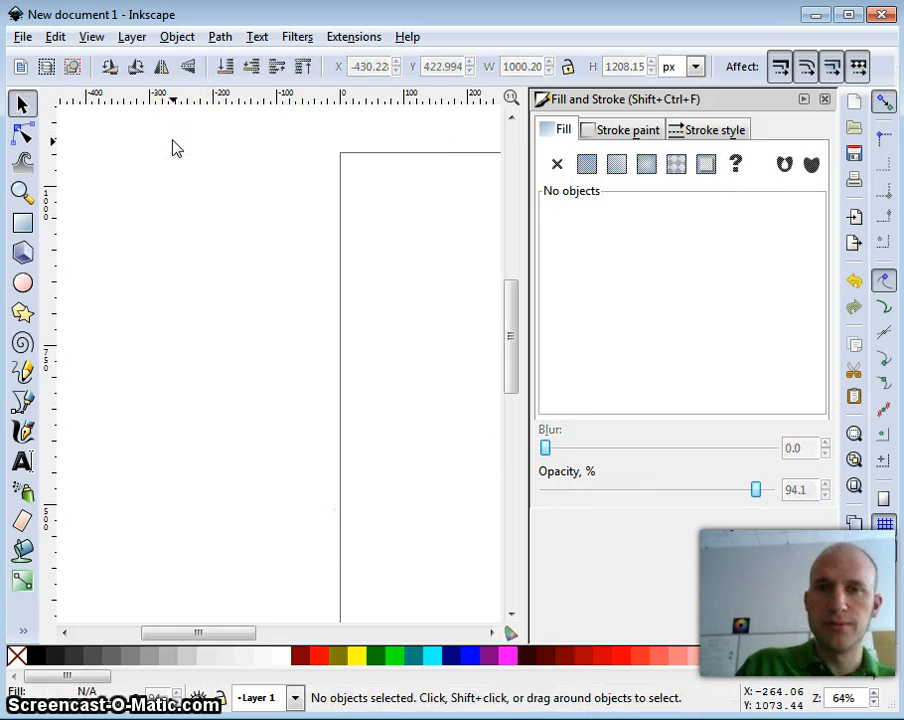
# Start a Bezier path across the page's left edge with two straight segments followed by a curved segment with symmetric handles
pyautogui.click(23, 401)
pyautogui.click(137, 264)
pyautogui.click(219, 192)
pyautogui.click(390, 214)
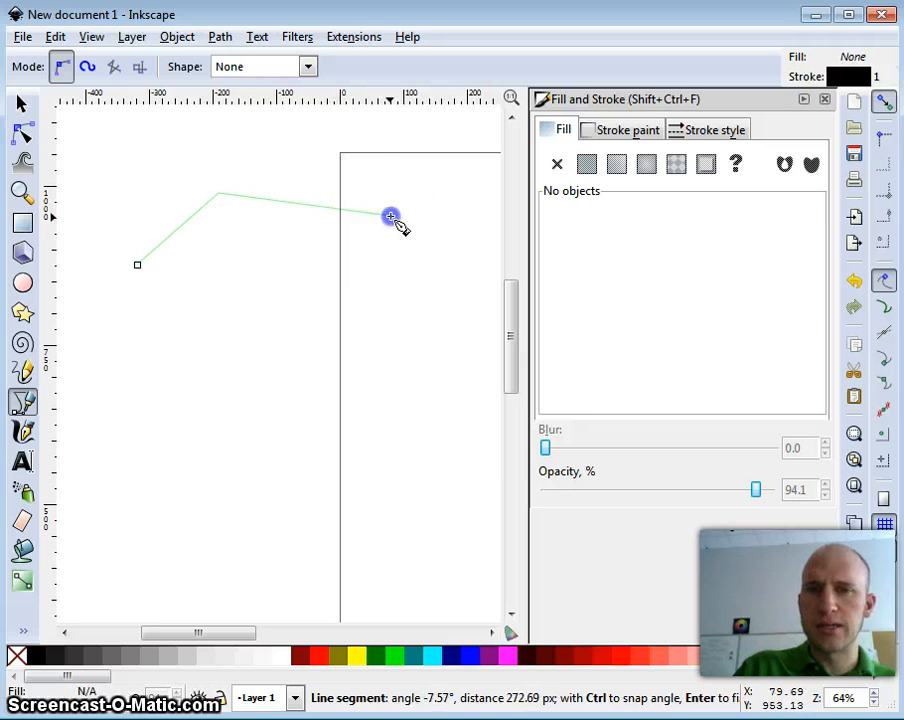
pyautogui.click(405, 421)
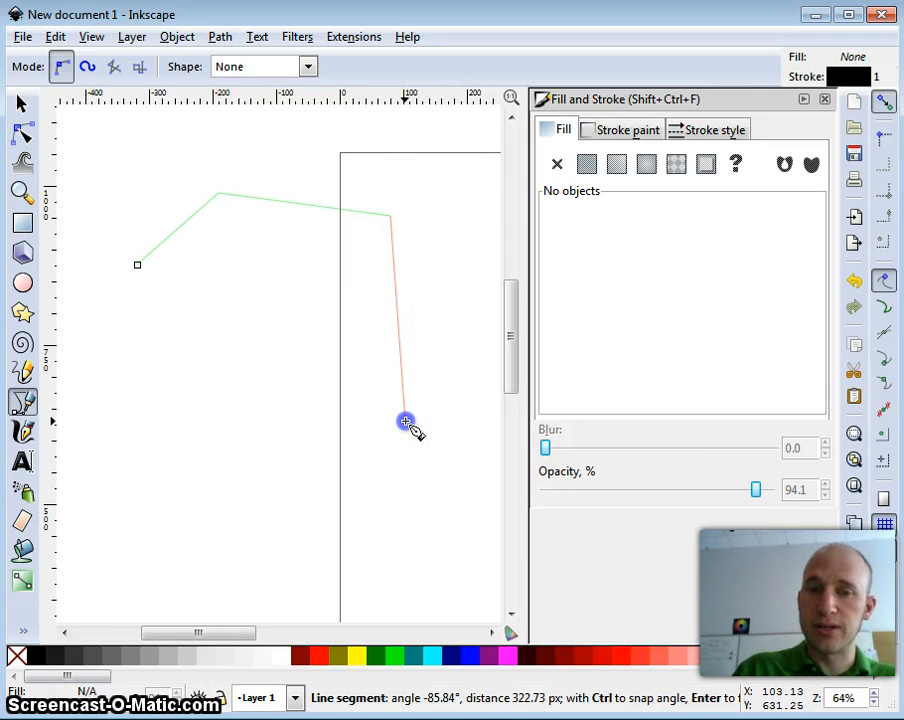
pyautogui.moveTo(405, 421); pyautogui.dragTo(318, 498)
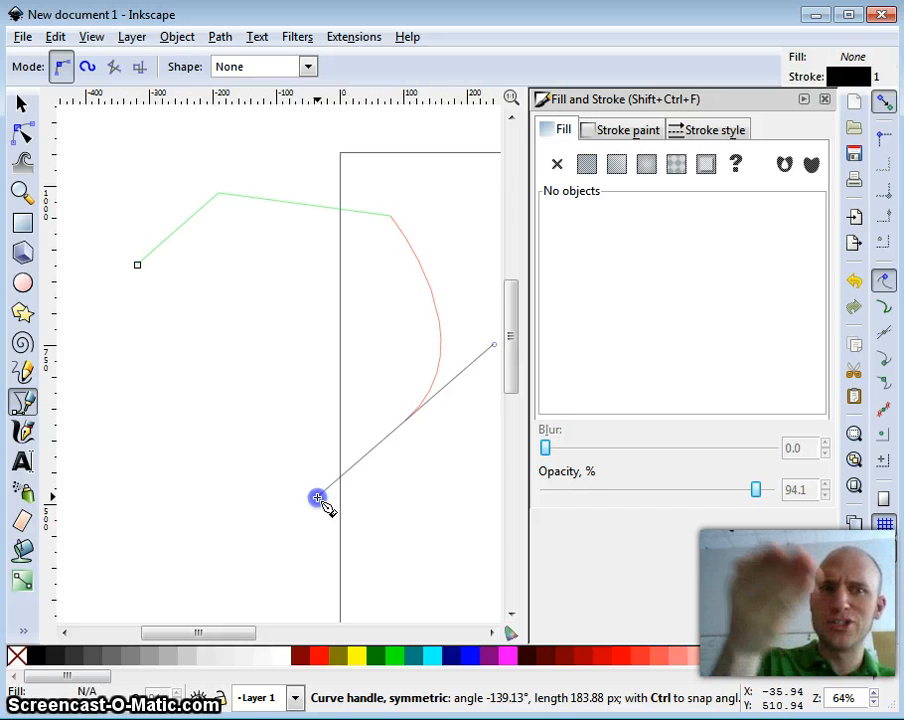
pyautogui.moveTo(318, 498); pyautogui.dragTo(294, 463)
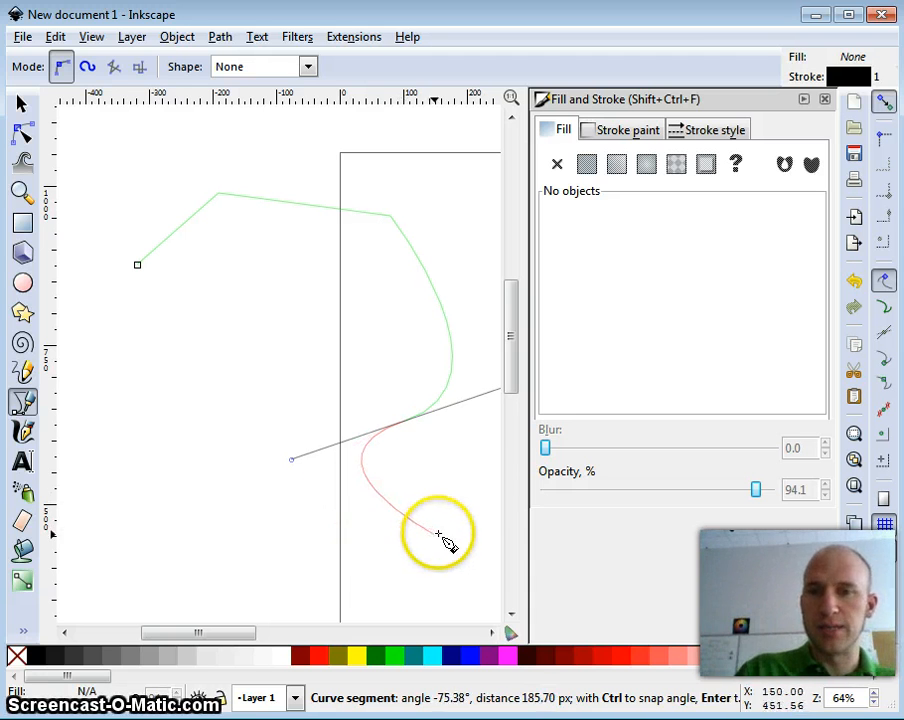
# Continue the Bezier path with straight segments through corner nodes so that they form a large pointed wedge
pyautogui.click(370, 566)
pyautogui.click(57, 452)
pyautogui.click(320, 320)
pyautogui.click(251, 491)
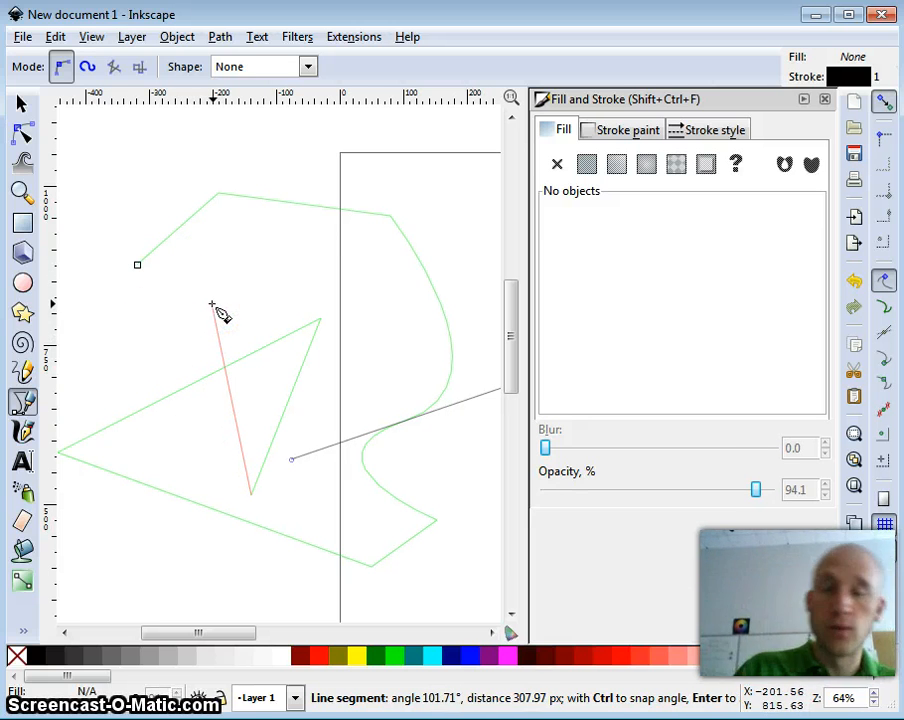
# Add a curved segment ending in a cusp below the path's start, with a short, independently angled outgoing handle
pyautogui.moveTo(143, 300); pyautogui.dragTo(318, 526)
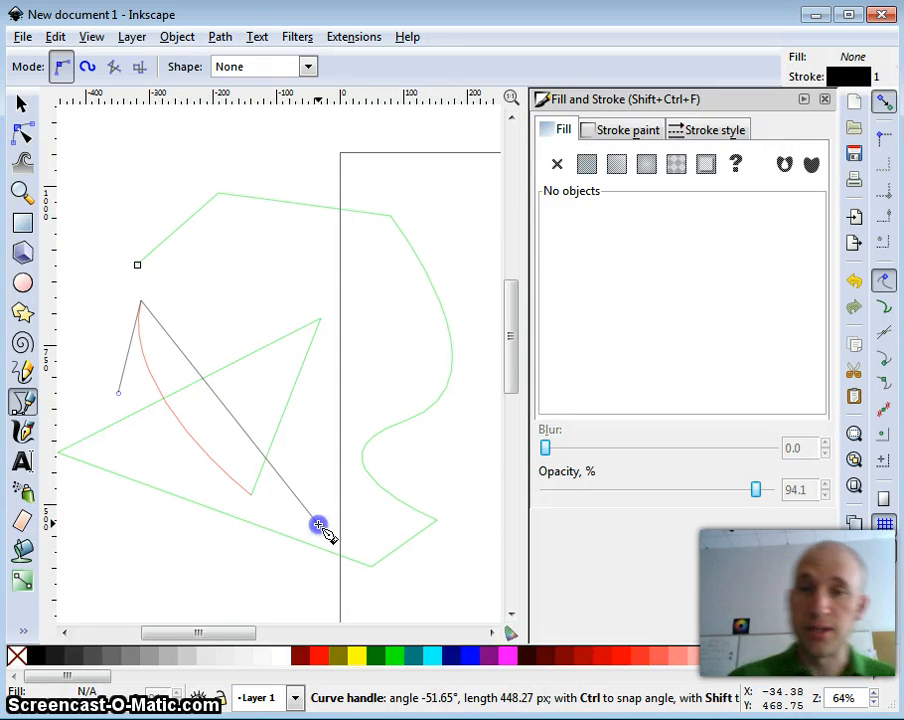
pyautogui.moveTo(318, 526); pyautogui.dragTo(155, 335)
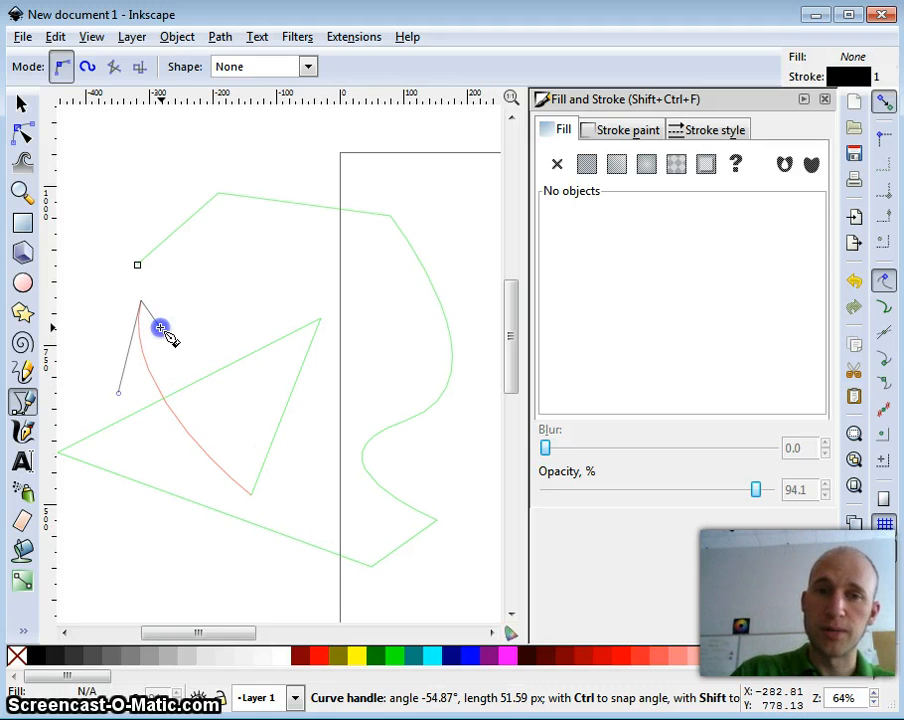
pyautogui.moveTo(157, 329); pyautogui.dragTo(157, 329)
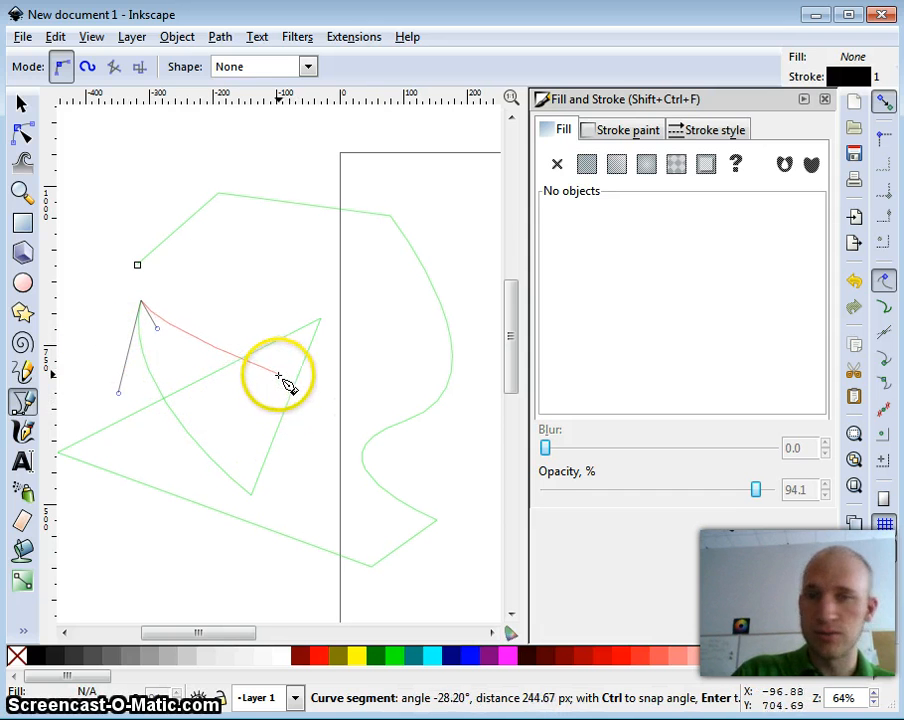
# Add one more curved segment and close the path at its start with straight segments, about 622 by 588 px overall
pyautogui.moveTo(279, 371); pyautogui.dragTo(315, 333)
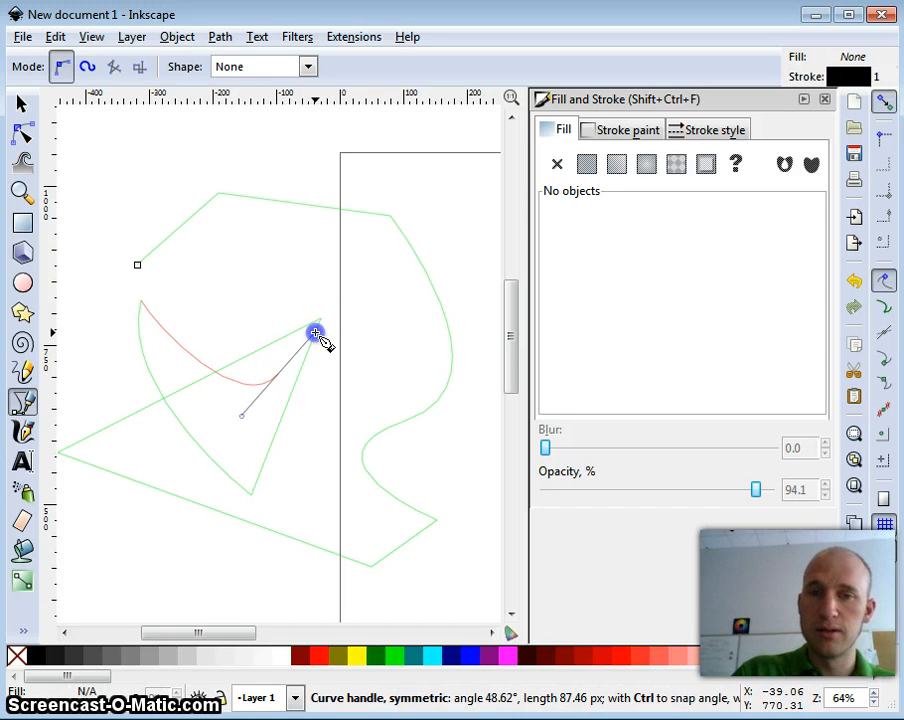
pyautogui.moveTo(287, 300); pyautogui.dragTo(300, 305)
pyautogui.click(313, 269)
pyautogui.click(180, 243)
pyautogui.click(138, 265)
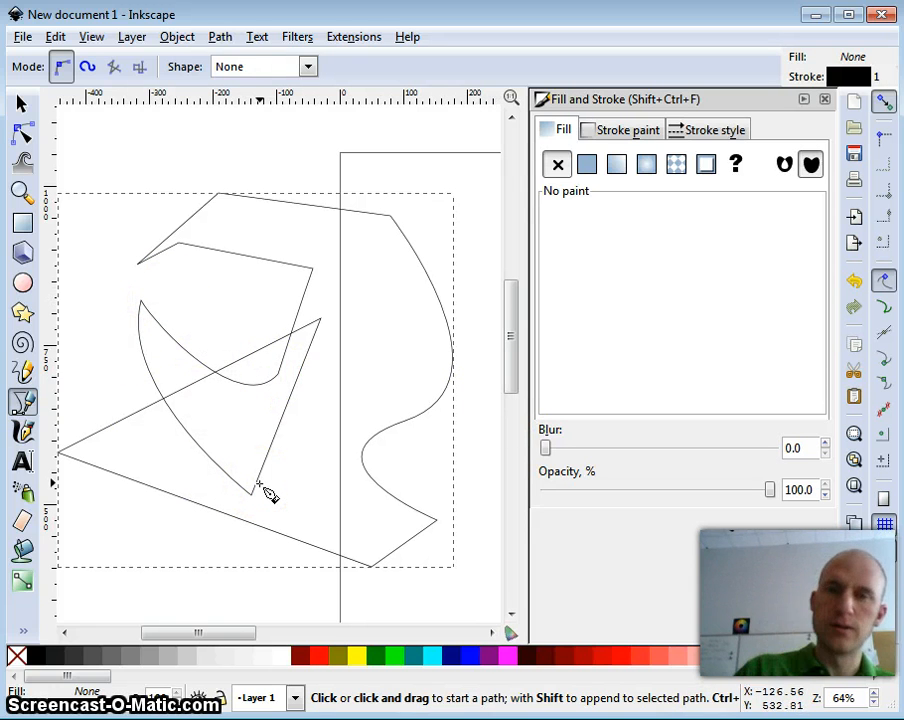
# Fill the closed 13-node path with dark green and move it slightly right and upward
pyautogui.click(22, 103)
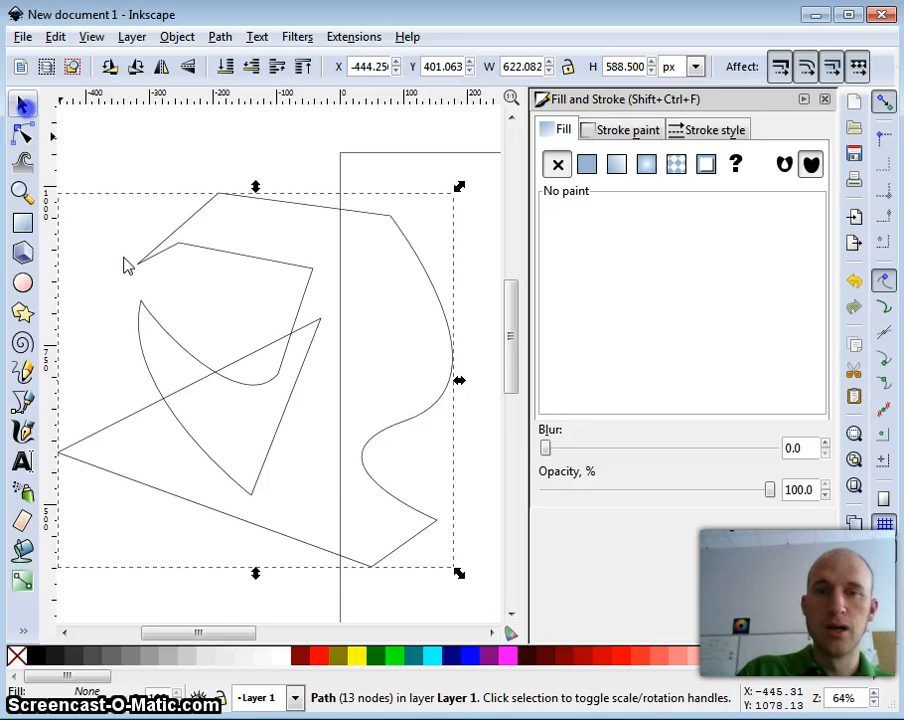
pyautogui.click(378, 668)
pyautogui.moveTo(170, 461); pyautogui.dragTo(260, 405)
# Delete the dark green path
pyautogui.click(181, 150)
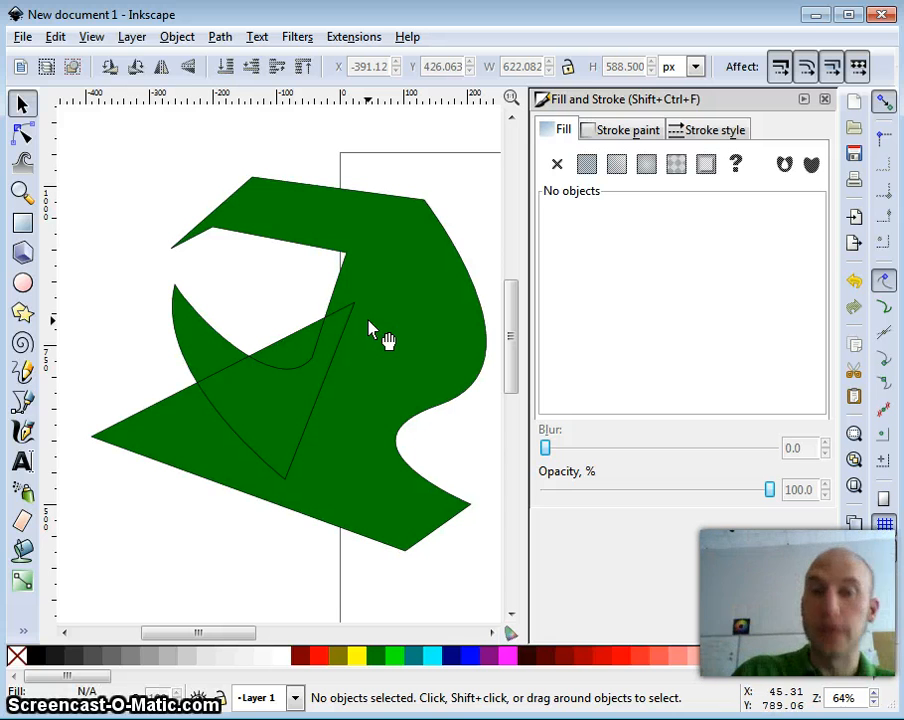
pyautogui.click(369, 324)
pyautogui.press('Delete')
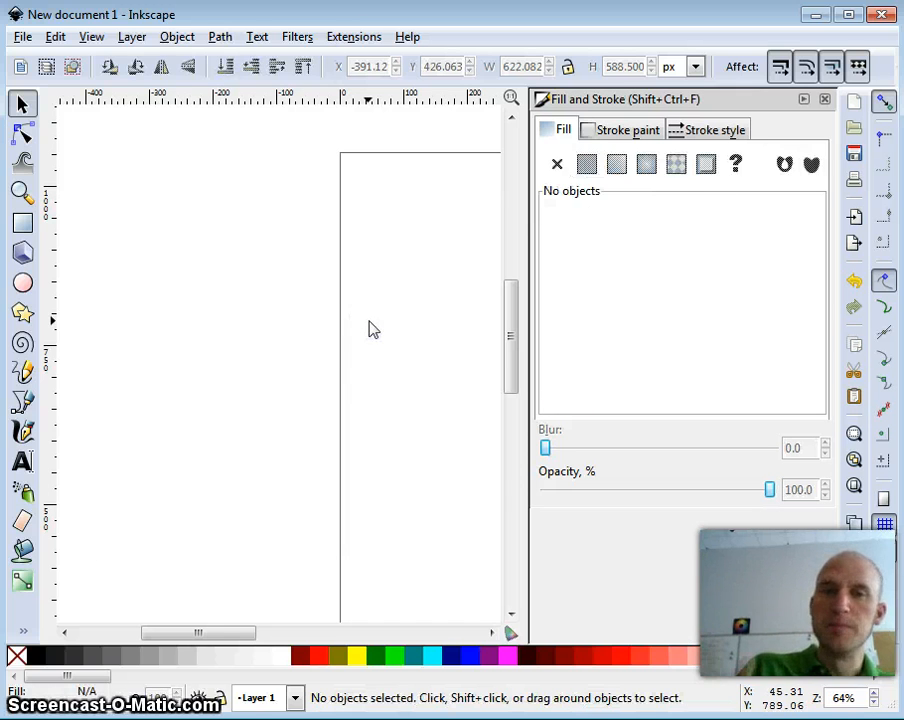
# Draw a large, roughly circular closed freehand outline across the page's left edge and fill it with 10% Gray
pyautogui.click(22, 372)
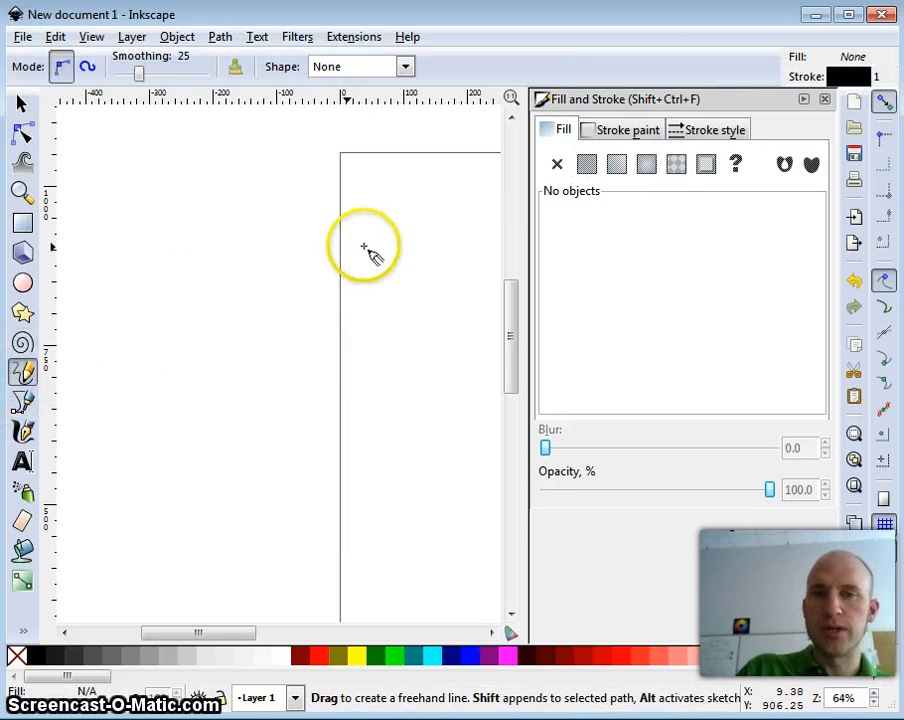
pyautogui.moveTo(390, 230)
pyautogui.mouseDown()
pyautogui.moveTo(320, 205)
pyautogui.moveTo(207, 224)
pyautogui.moveTo(155, 274)
pyautogui.moveTo(122, 356)
pyautogui.mouseUp()
pyautogui.moveTo(182, 502); pyautogui.dragTo(400, 566)
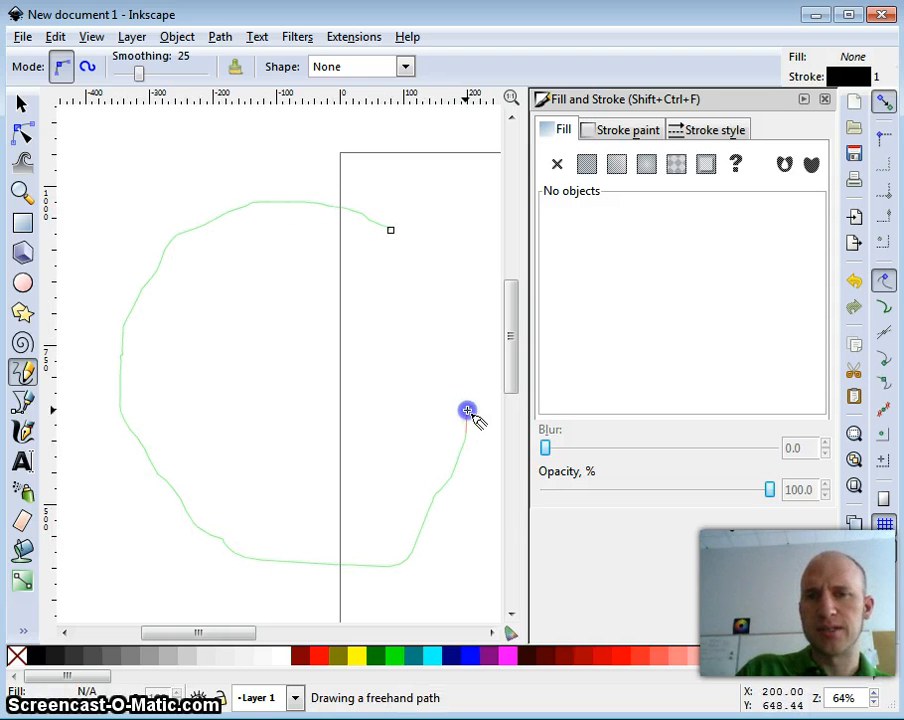
pyautogui.moveTo(427, 274); pyautogui.dragTo(392, 233)
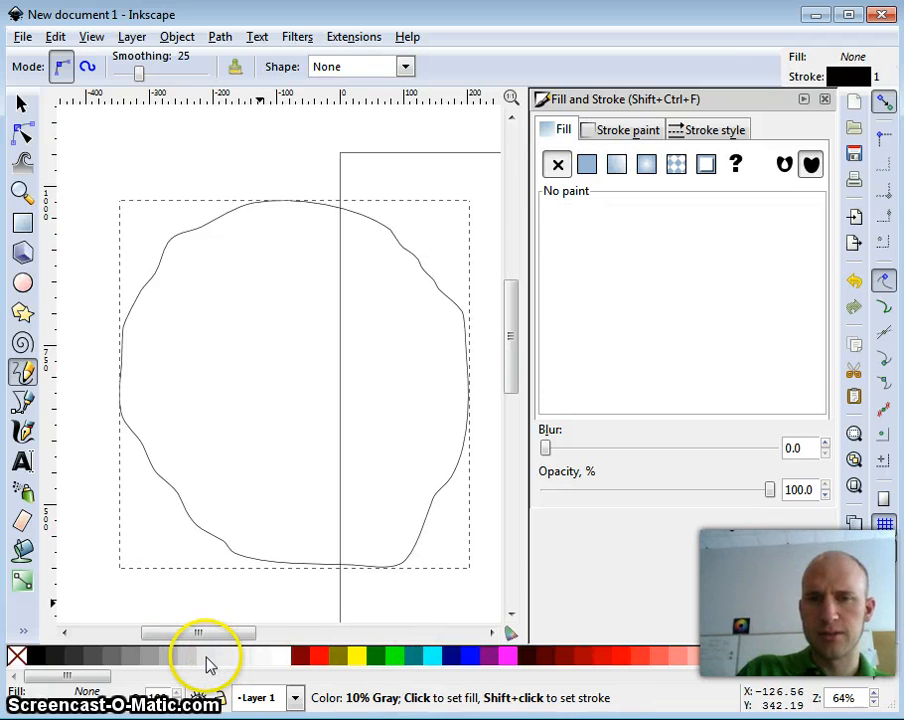
pyautogui.click(208, 665)
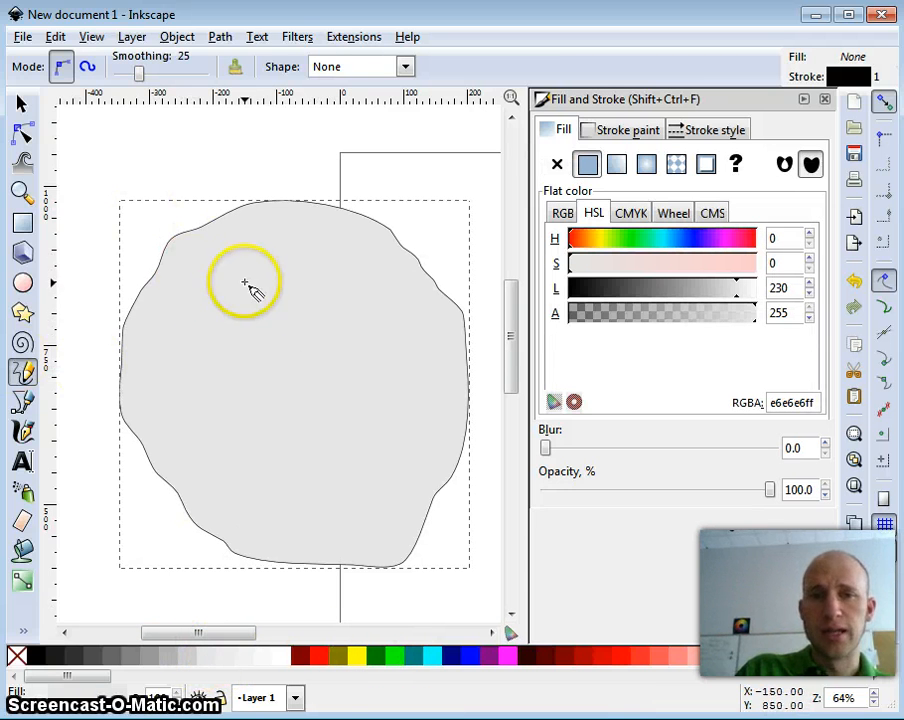
# Draw a closed freehand crescent with a face profile inside the left part of the gray shape
pyautogui.moveTo(266, 221)
pyautogui.mouseDown()
pyautogui.moveTo(161, 290)
pyautogui.moveTo(131, 369)
pyautogui.moveTo(131, 398)
pyautogui.moveTo(183, 508)
pyautogui.mouseUp()
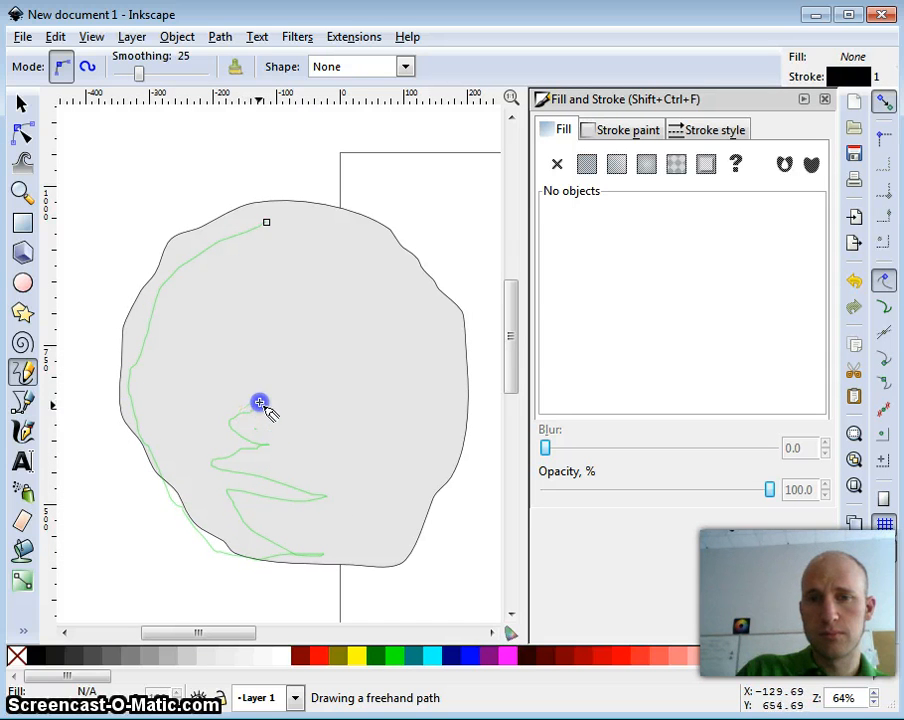
pyautogui.moveTo(263, 363)
pyautogui.mouseDown()
pyautogui.moveTo(262, 324)
pyautogui.moveTo(291, 254)
pyautogui.moveTo(285, 210)
pyautogui.moveTo(308, 256)
pyautogui.moveTo(170, 470)
pyautogui.mouseUp()
pyautogui.click(265, 221)
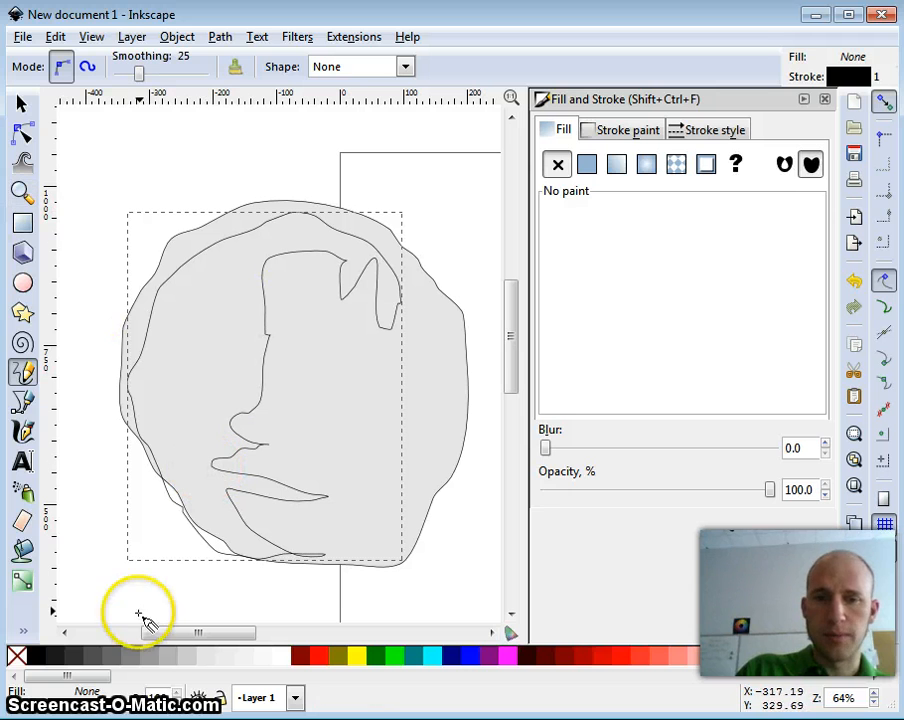
# Fill the face-profile crescent with medium gray, and draw a closed freehand eye filled with gray 999999 on the light side of the face
pyautogui.click(136, 652)
pyautogui.moveTo(297, 355)
pyautogui.mouseDown()
pyautogui.moveTo(361, 342)
pyautogui.moveTo(399, 365)
pyautogui.moveTo(339, 356)
pyautogui.moveTo(354, 381)
pyautogui.moveTo(313, 367)
pyautogui.moveTo(301, 379)
pyautogui.moveTo(312, 390)
pyautogui.moveTo(302, 391)
pyautogui.moveTo(297, 356)
pyautogui.mouseUp()
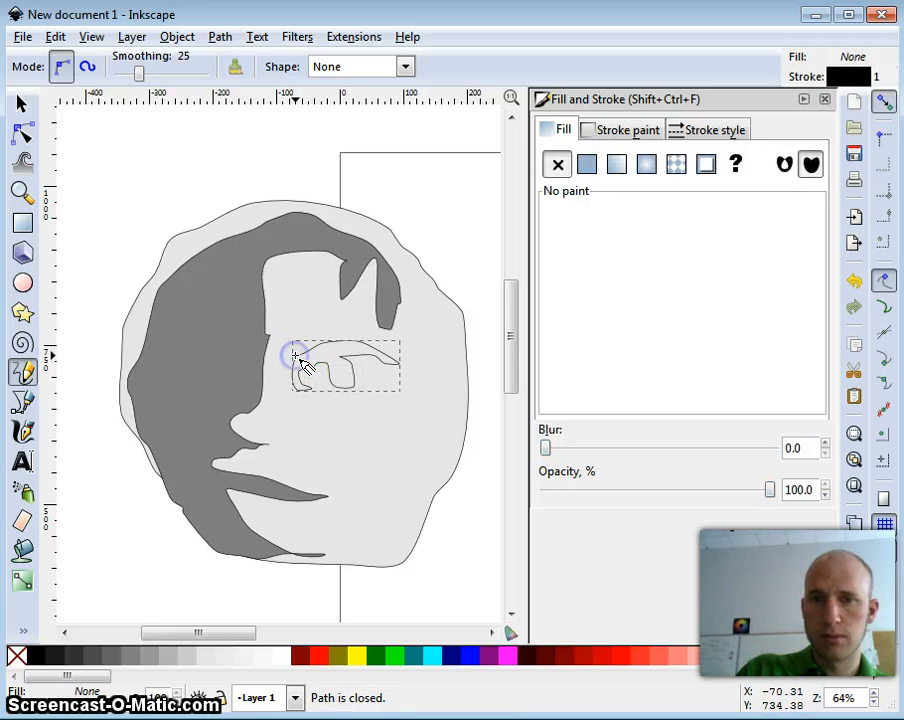
pyautogui.click(145, 656)
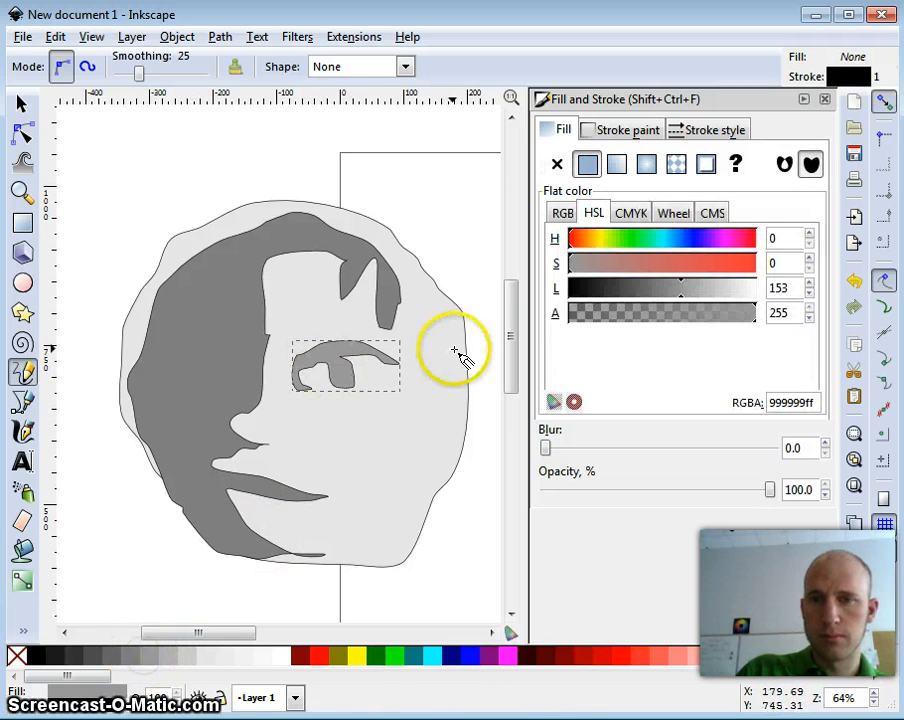
# Draw a closed freehand nostril and nose shadow below the eye on the light side and fill it with gray 999999
pyautogui.moveTo(292, 413); pyautogui.dragTo(305, 440)
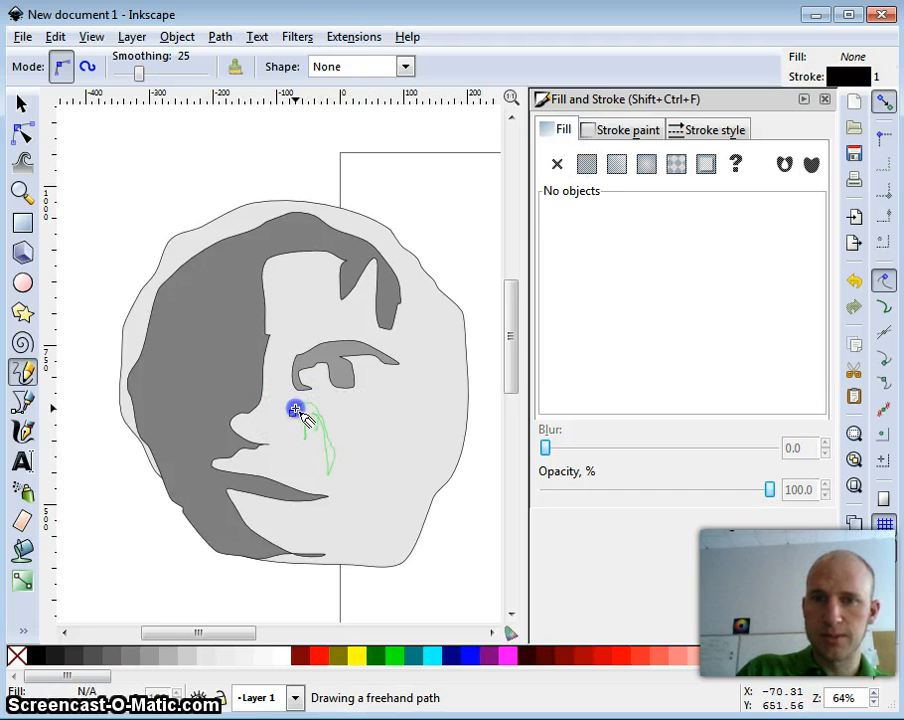
pyautogui.moveTo(298, 408); pyautogui.dragTo(293, 406)
pyautogui.click(163, 659)
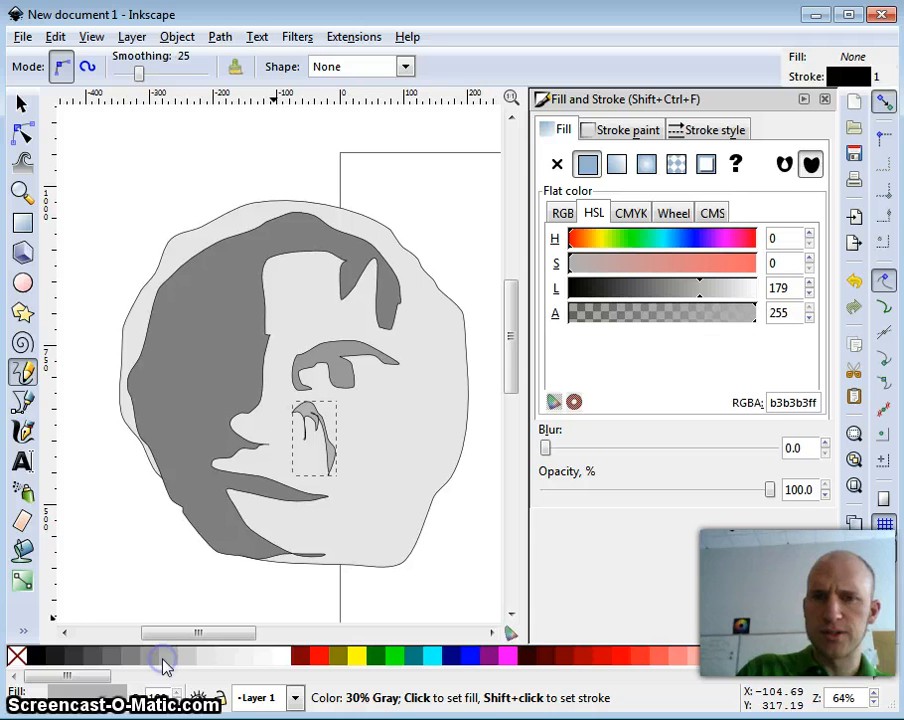
pyautogui.click(148, 659)
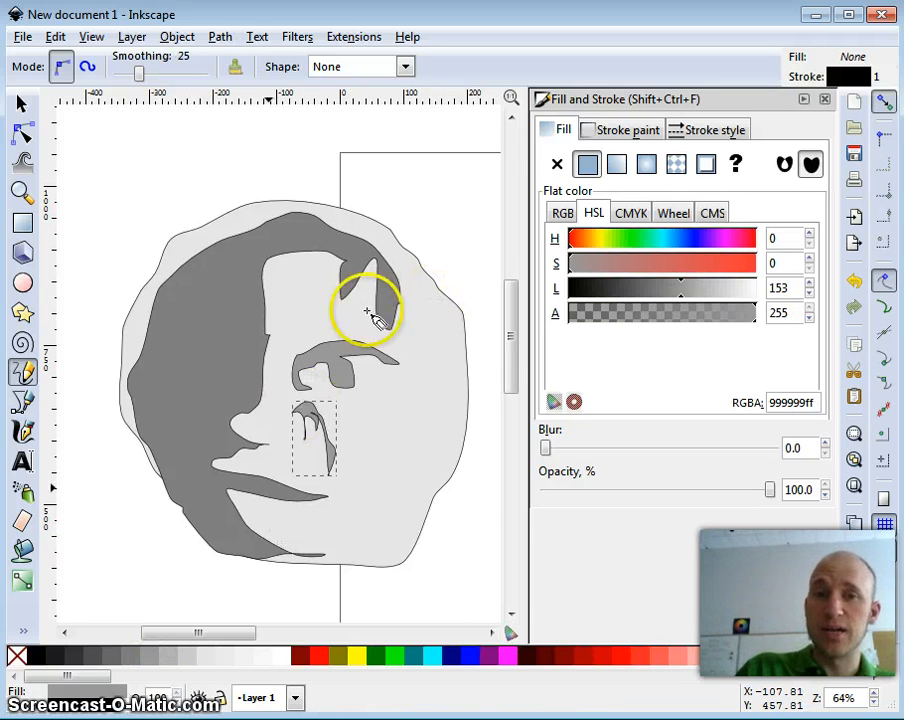
# Draw a closed freehand eye on the dark side of the face and fill it with dark gray 4d4d4d
pyautogui.moveTo(244, 347); pyautogui.dragTo(197, 328)
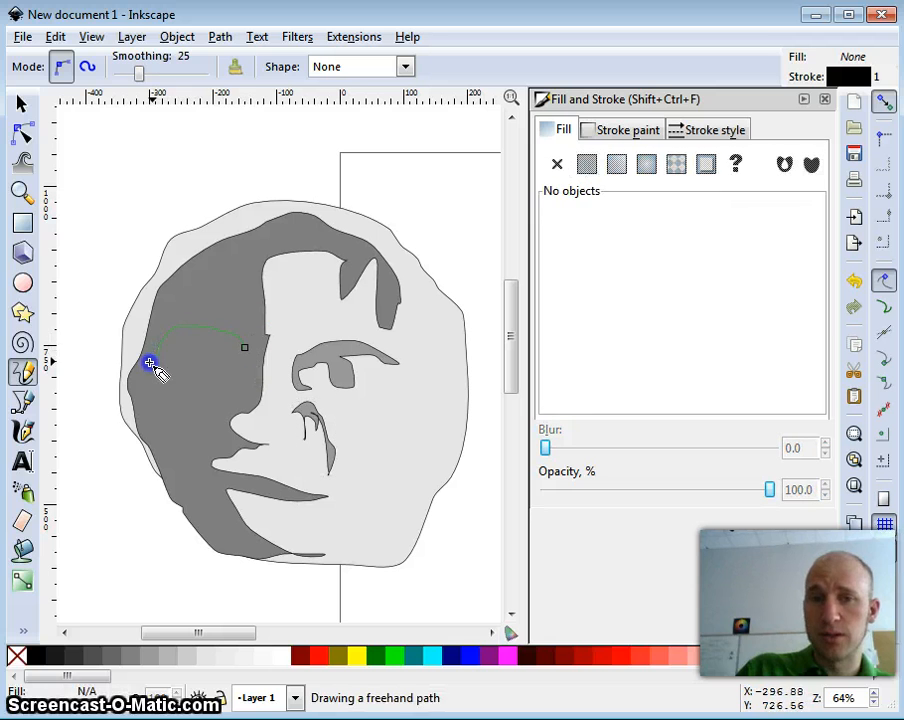
pyautogui.moveTo(237, 355); pyautogui.dragTo(245, 346)
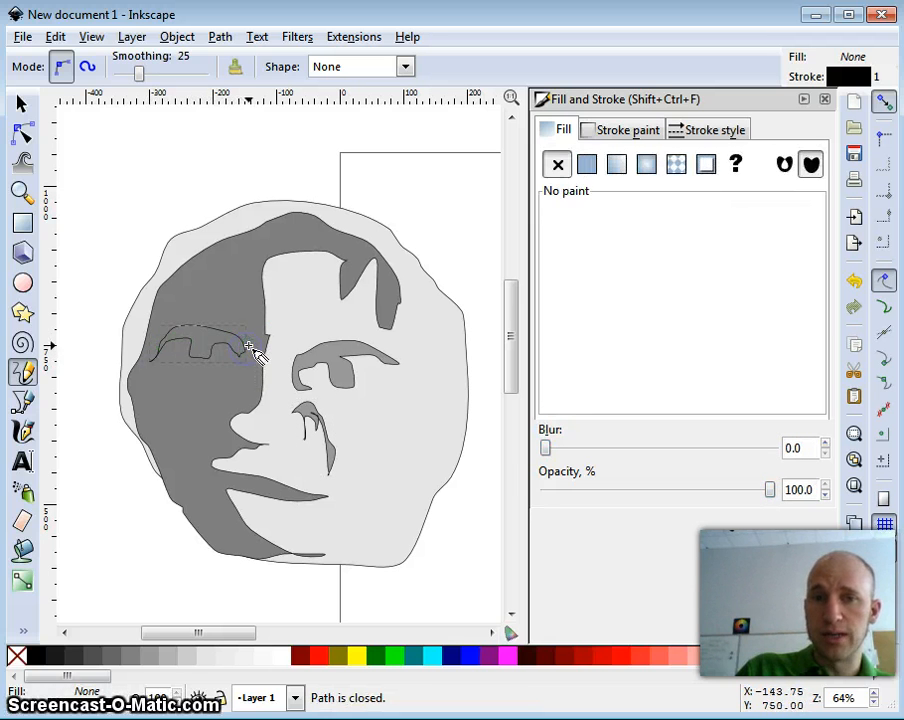
pyautogui.click(92, 657)
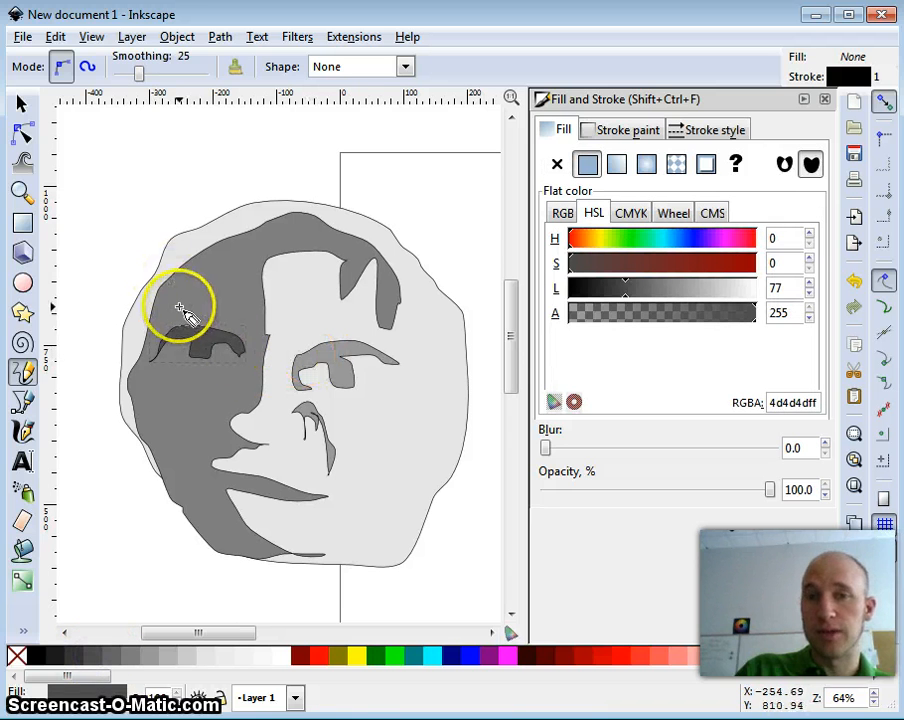
# Draw a closed freehand eyebrow above each eye and fill both eyebrows with gray 666666
pyautogui.moveTo(166, 318); pyautogui.dragTo(243, 310)
pyautogui.moveTo(175, 308); pyautogui.dragTo(167, 318)
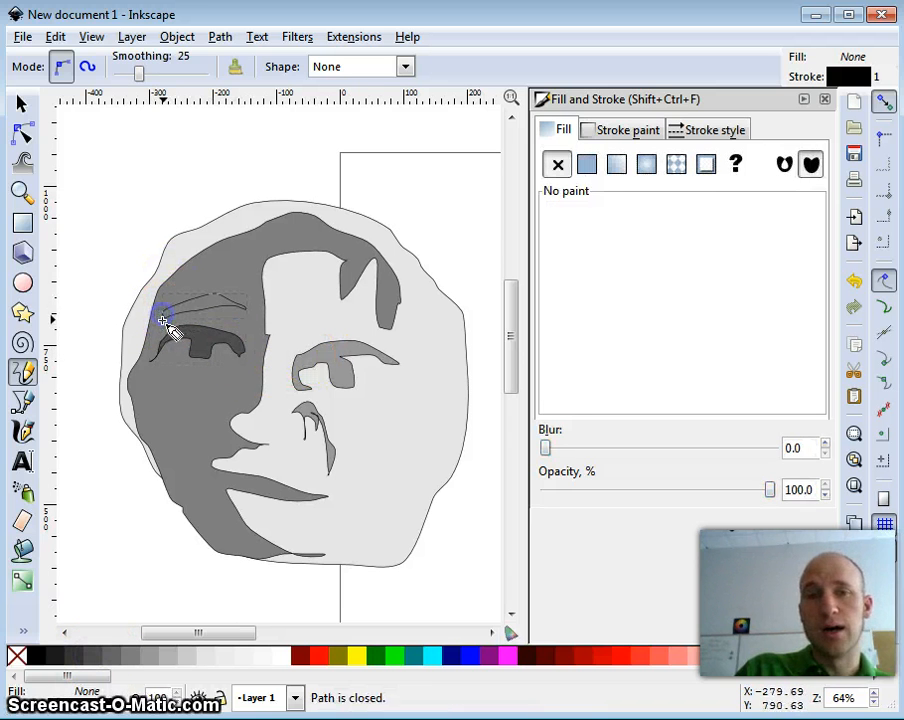
pyautogui.click(108, 658)
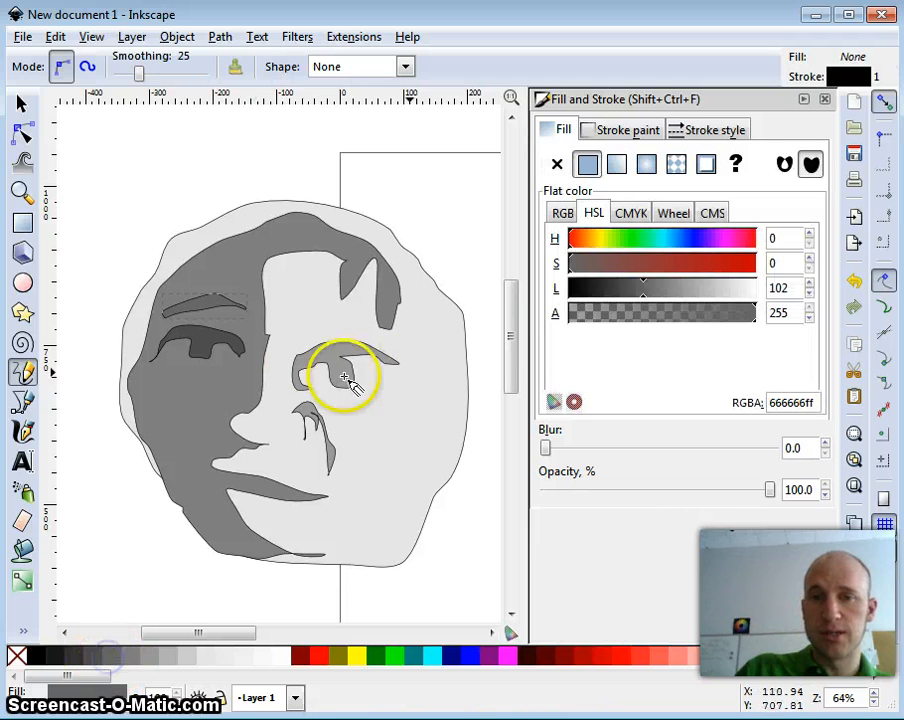
pyautogui.moveTo(302, 333); pyautogui.dragTo(404, 346)
pyautogui.moveTo(330, 318); pyautogui.dragTo(301, 335)
pyautogui.click(110, 658)
pyautogui.moveTo(418, 585); pyautogui.dragTo(430, 543)
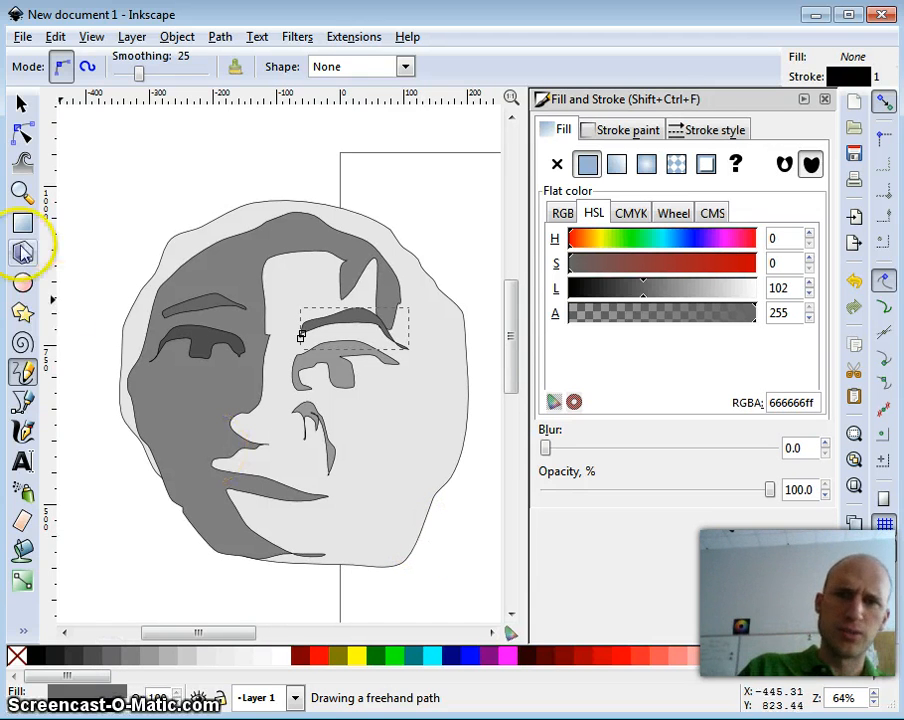
# Delete all the face shapes, including the large light-gray head outline
pyautogui.click(22, 104)
pyautogui.click(113, 168)
pyautogui.moveTo(120, 162); pyautogui.dragTo(422, 568)
pyautogui.press('Delete')
pyautogui.click(320, 366)
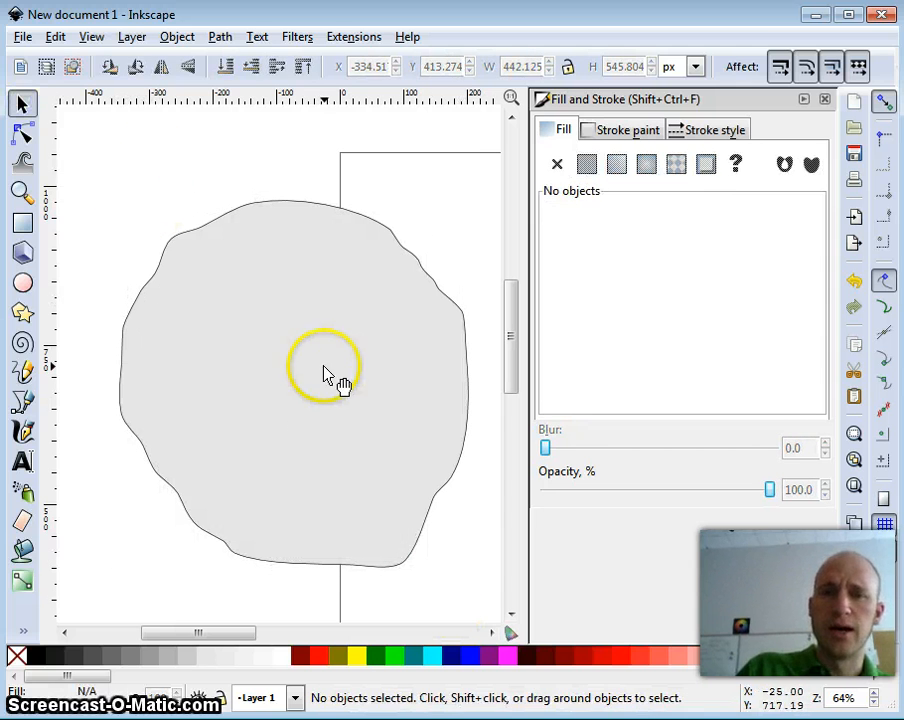
pyautogui.press('Delete')
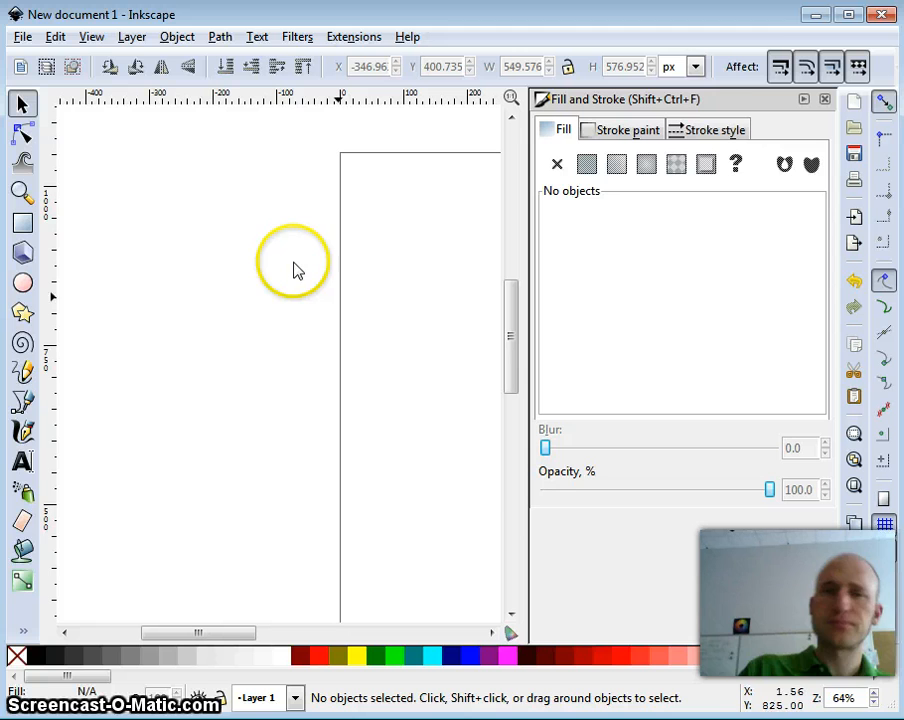
# Open the Layers dialog, move the shifted window back up the screen, and try Layer 1's visibility and lock toggles
pyautogui.click(131, 38)
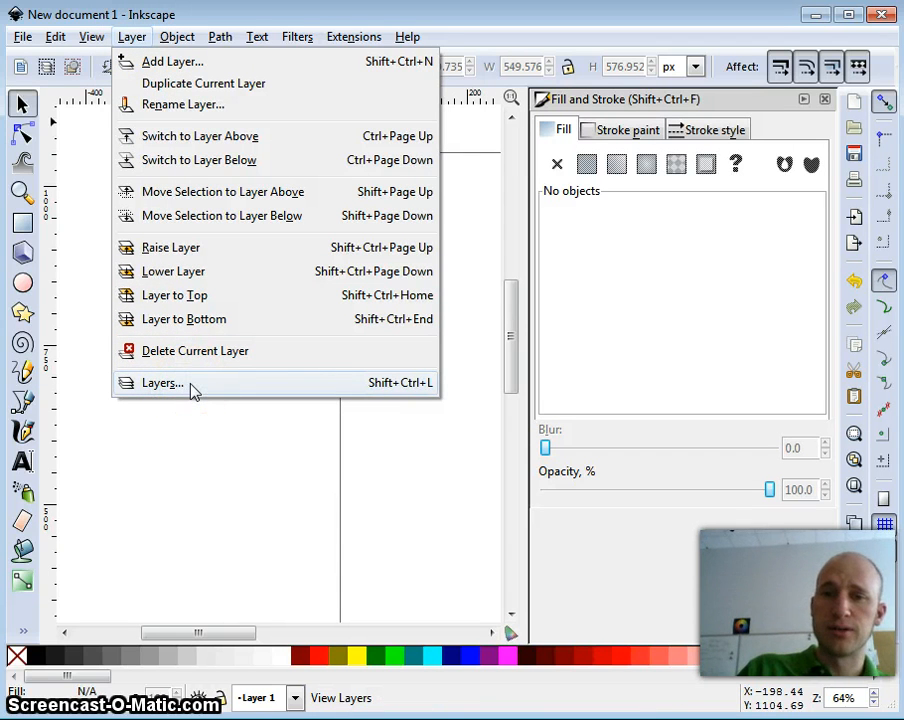
pyautogui.click(373, 389)
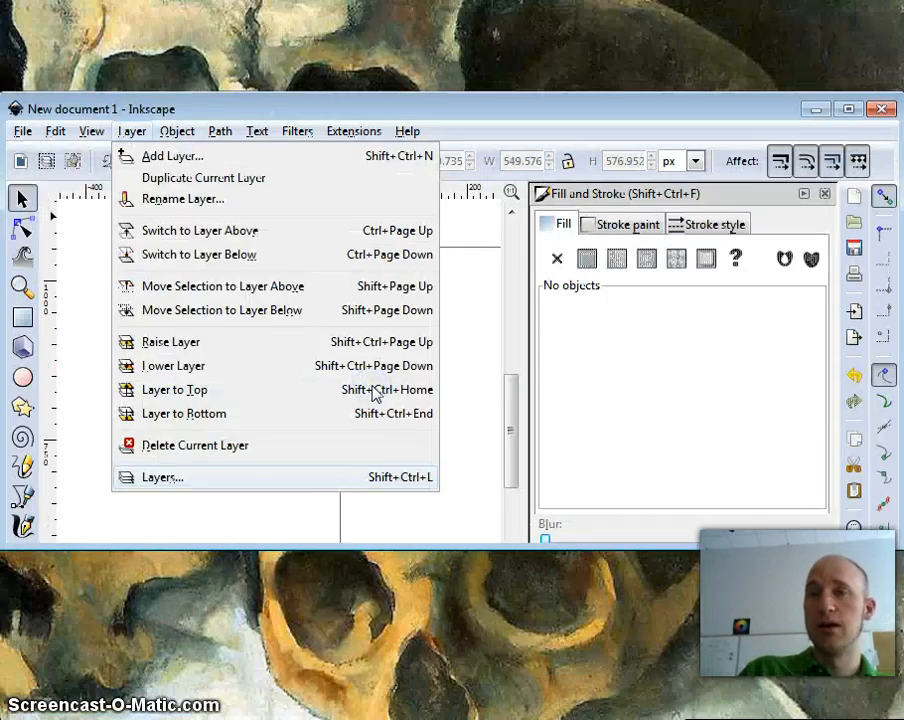
pyautogui.moveTo(580, 93); pyautogui.dragTo(577, 2)
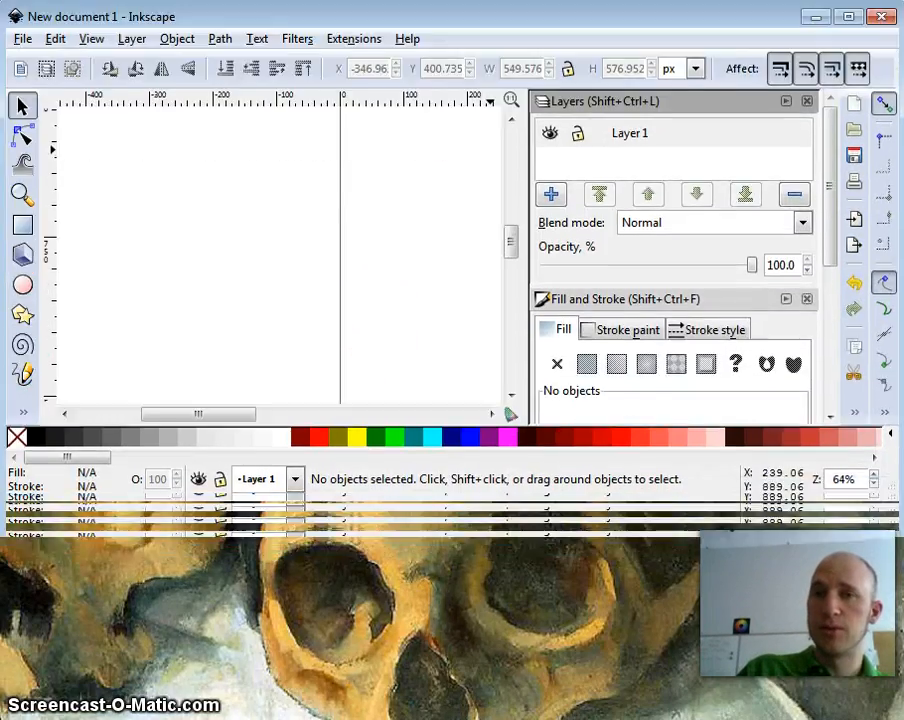
pyautogui.click(550, 137)
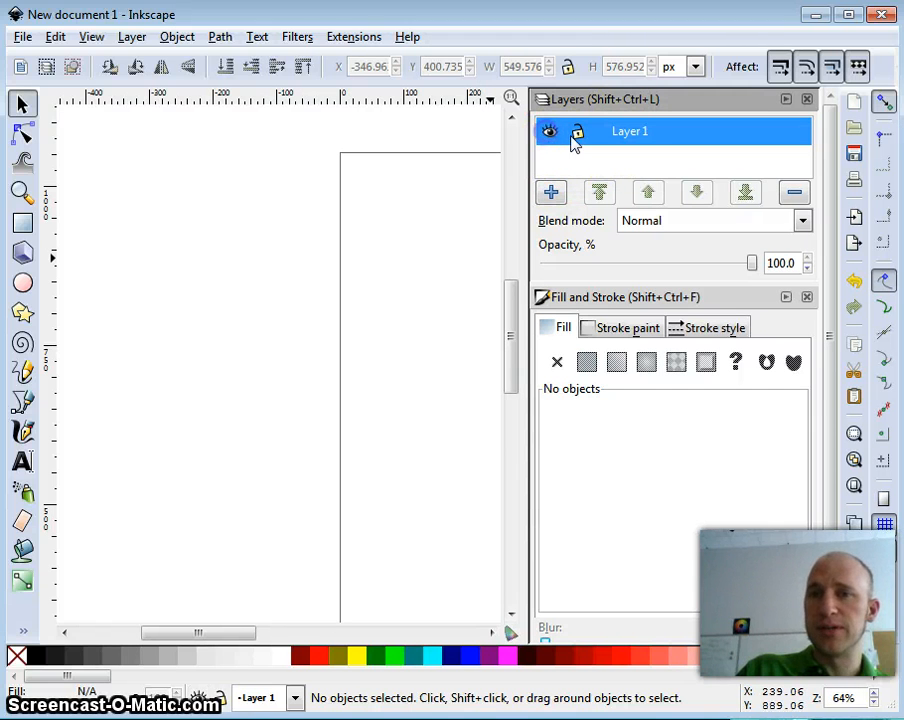
pyautogui.click(577, 134)
# Draw a gray rectangle about 241 by 209 px outside the page's left edge and lock Layer 1
pyautogui.click(22, 223)
pyautogui.moveTo(145, 242); pyautogui.dragTo(298, 375)
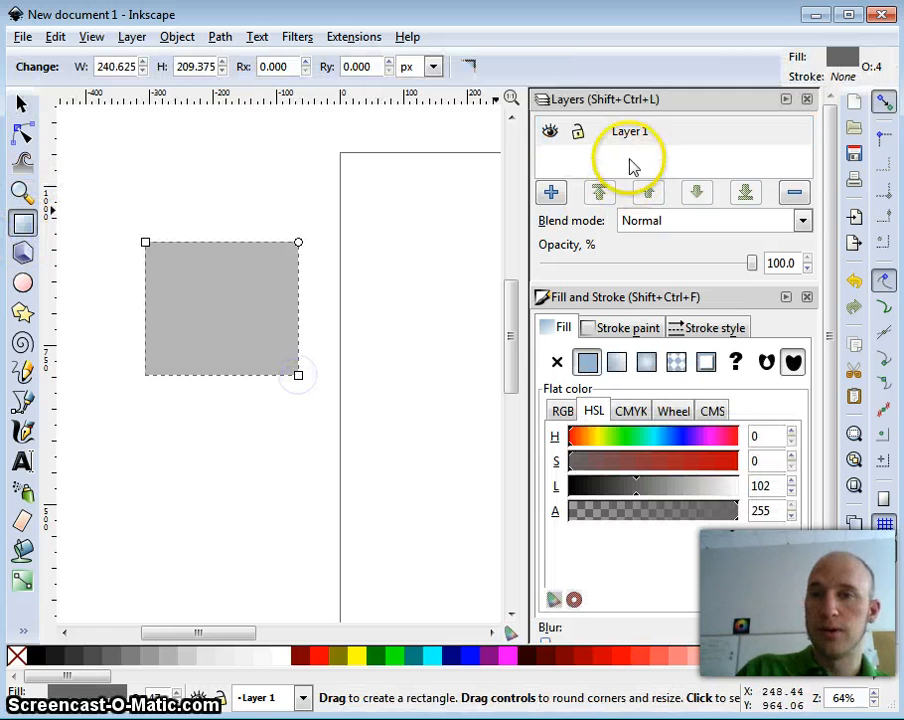
pyautogui.click(577, 132)
# Deselect the rectangle on the locked layer and toggle Layer 1's visibility off and back on
pyautogui.click(18, 104)
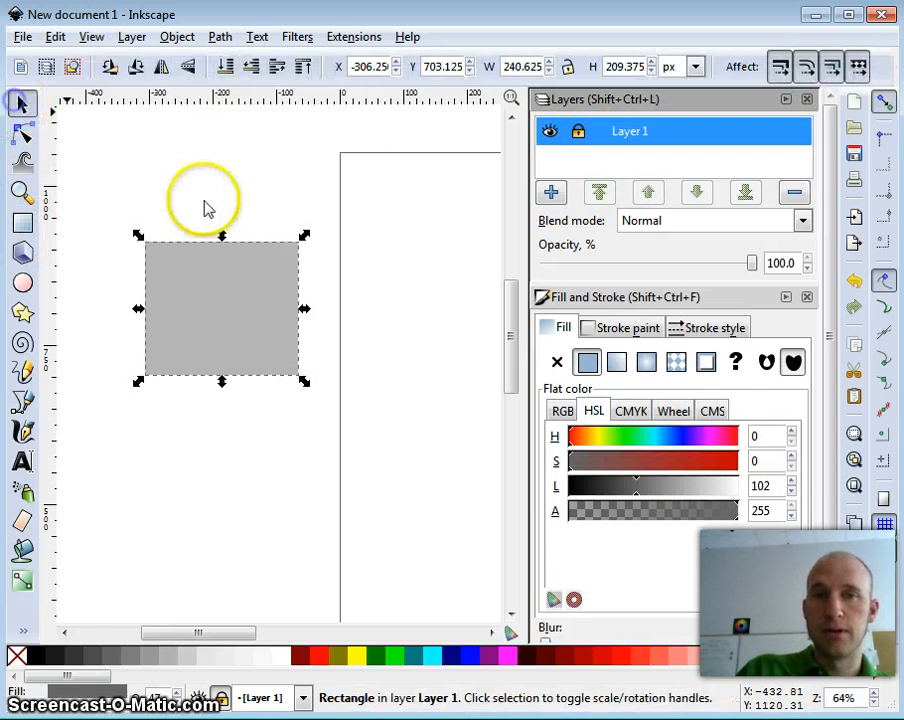
pyautogui.click(203, 200)
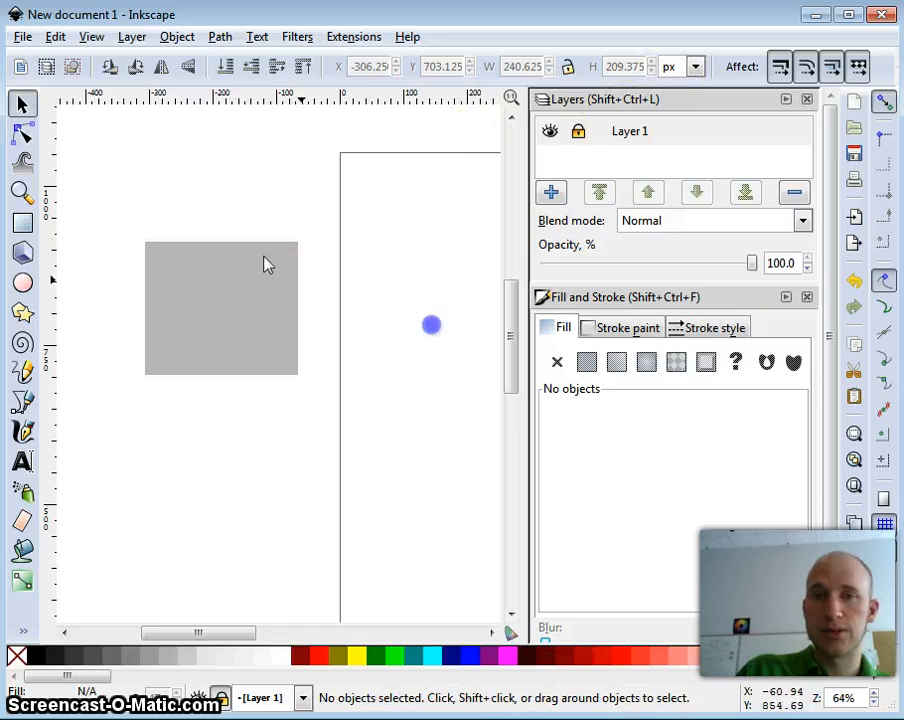
pyautogui.click(552, 131)
pyautogui.click(552, 131)
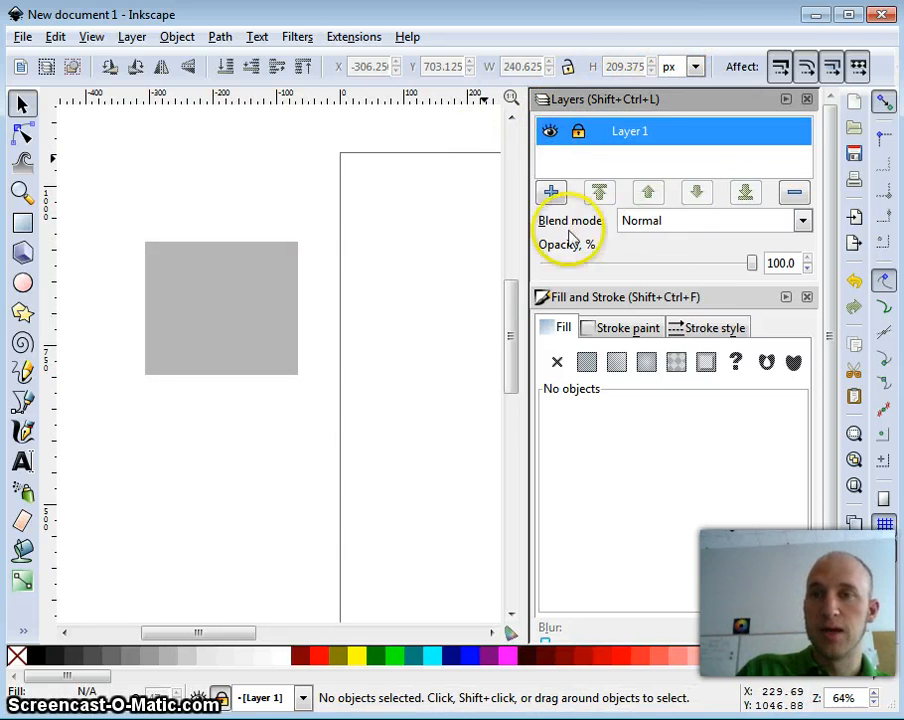
# Add a new layer above Layer 1 and draw two narrow vertical rectangles on it over the gray rectangle, the second about 61 by 158 px
pyautogui.click(551, 192)
pyautogui.click(502, 423)
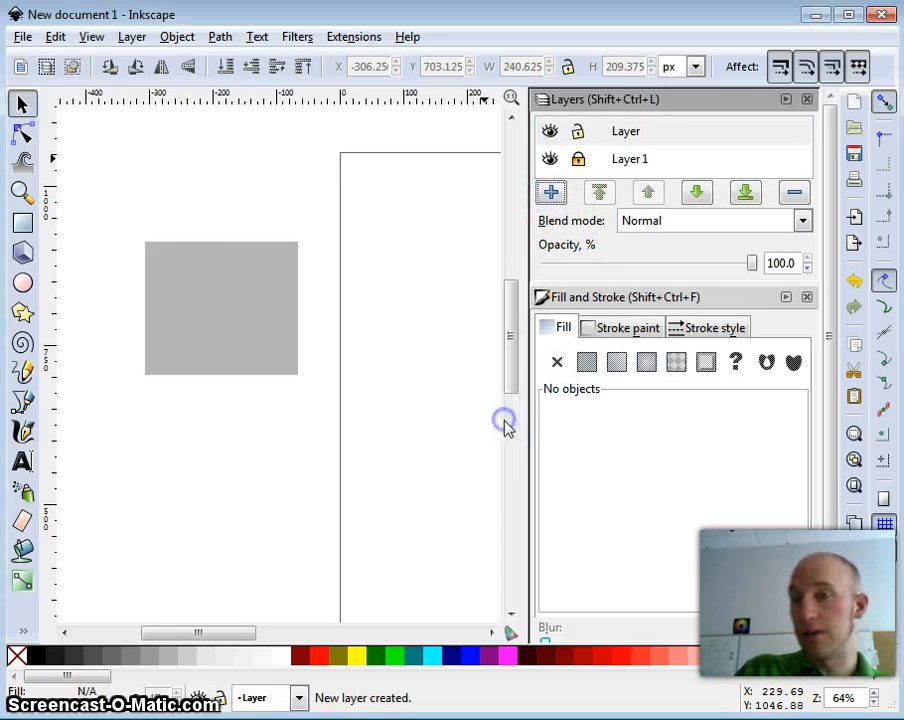
pyautogui.click(23, 222)
pyautogui.moveTo(155, 234); pyautogui.dragTo(187, 340)
pyautogui.moveTo(216, 245); pyautogui.dragTo(254, 346)
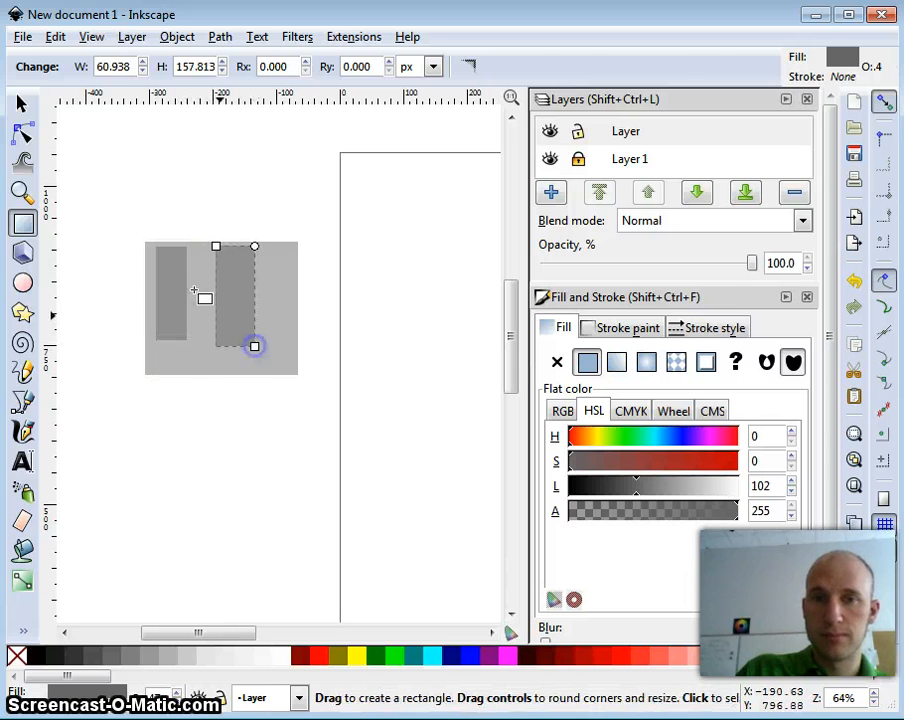
# Select everything around the gray rectangle with Layer 1 locked and delete the two narrow rectangles
pyautogui.click(21, 105)
pyautogui.click(273, 174)
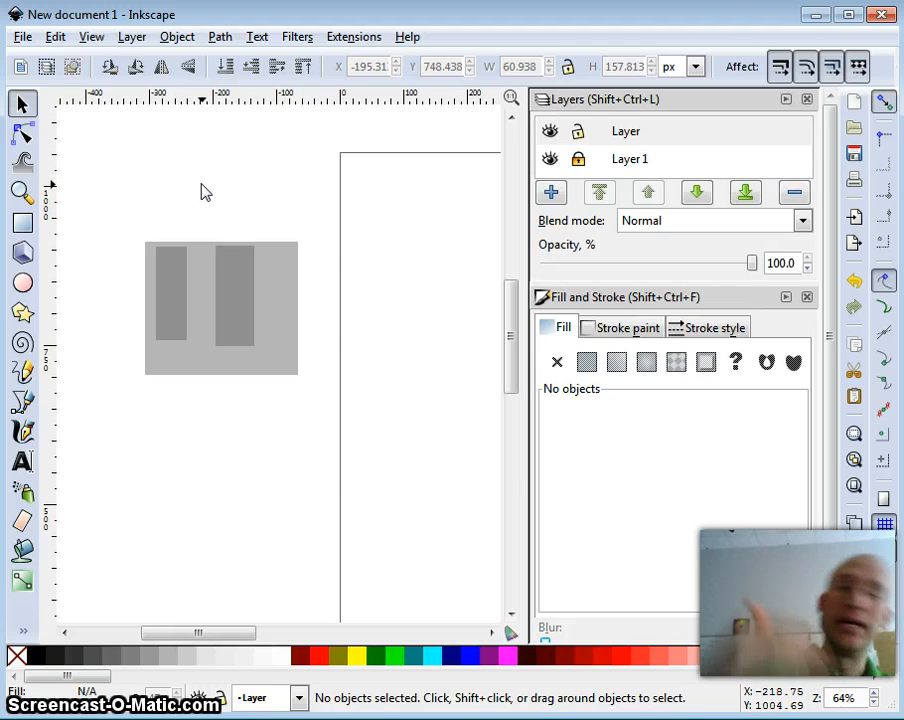
pyautogui.moveTo(100, 191); pyautogui.dragTo(352, 458)
pyautogui.press('Delete')
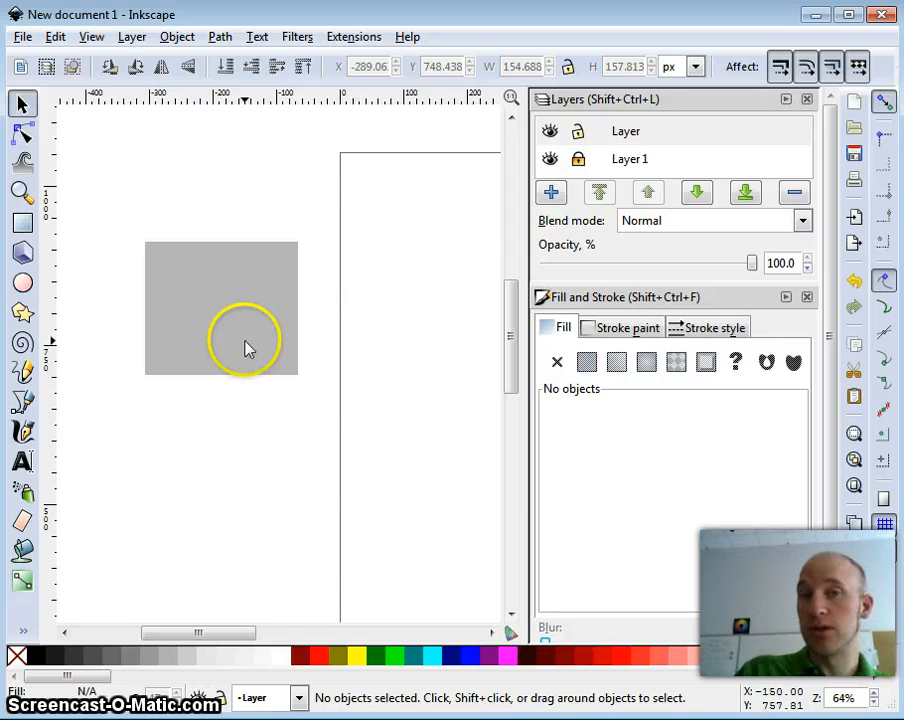
# Unlock Layer 1 and delete its large gray rectangle
pyautogui.click(578, 159)
pyautogui.click(290, 297)
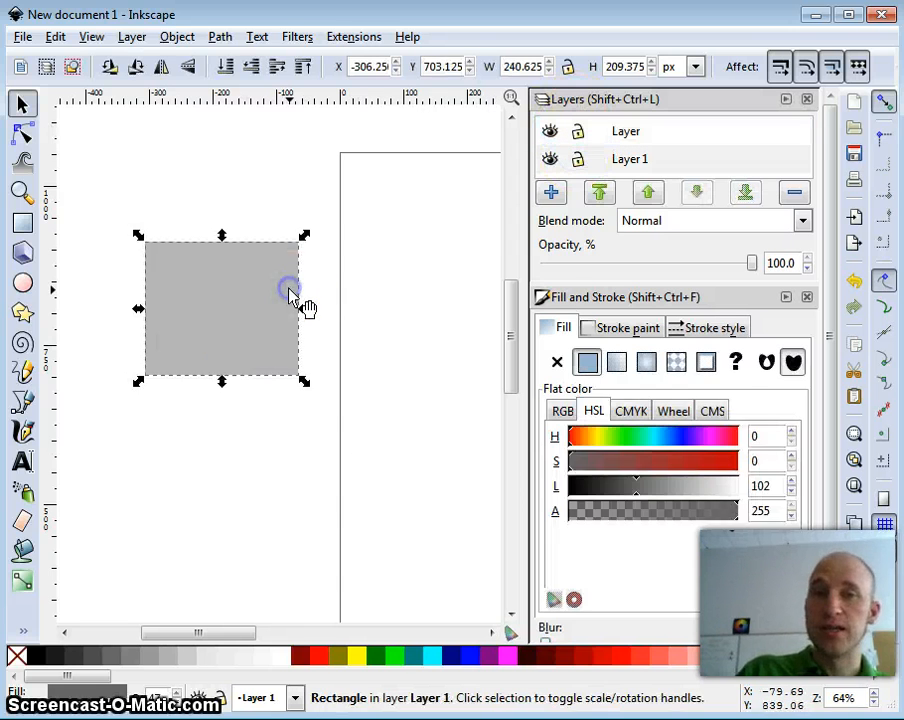
pyautogui.press('Delete')
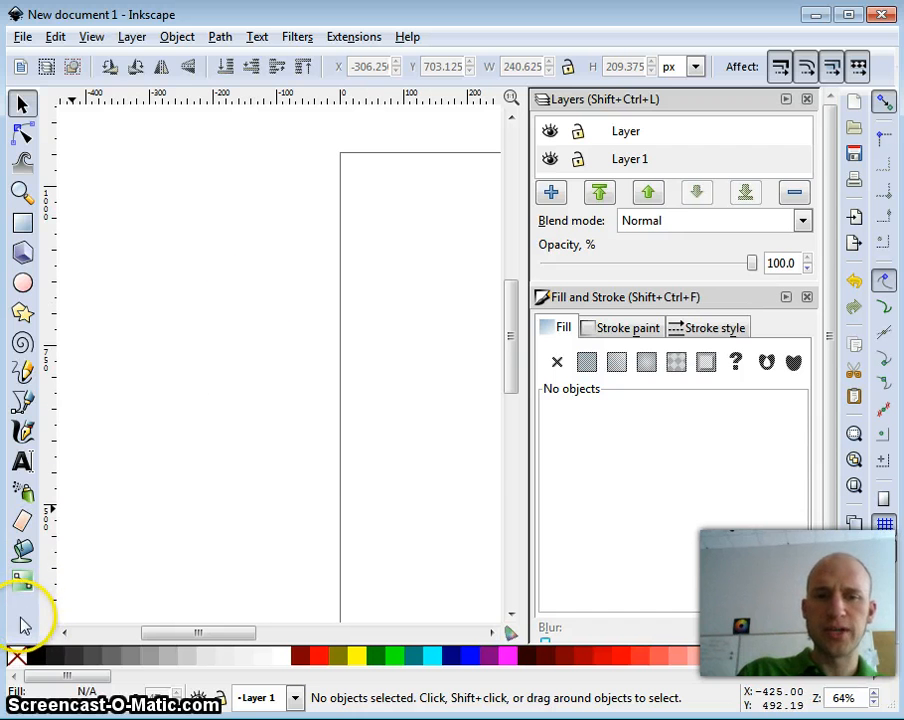
# Activate the Dropper tool from the hidden tools and sample the empty canvas beside the page
pyautogui.click(23, 631)
pyautogui.click(71, 630)
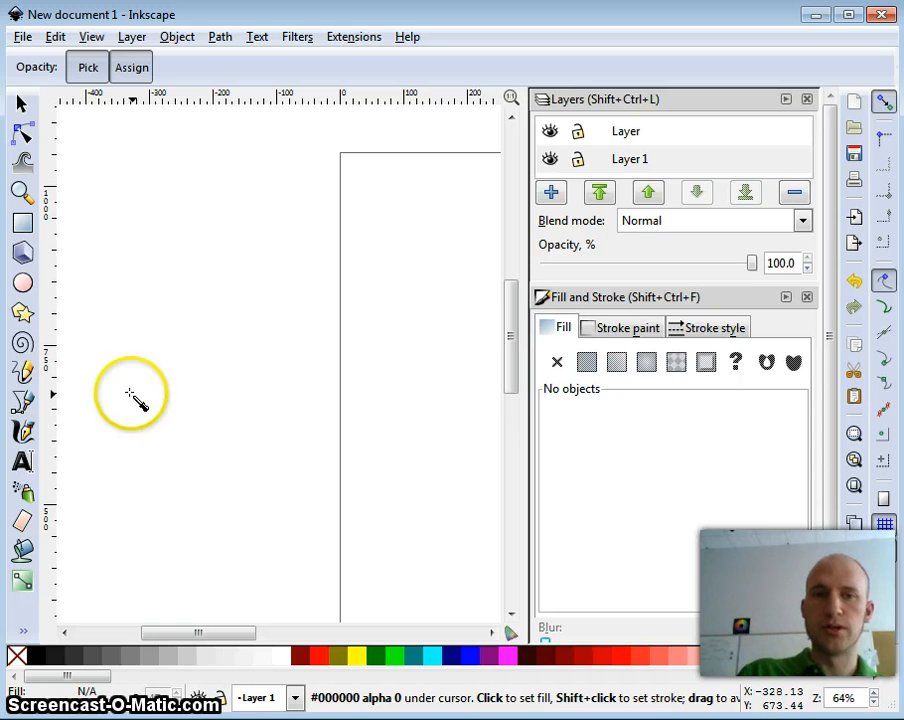
pyautogui.click(260, 348)
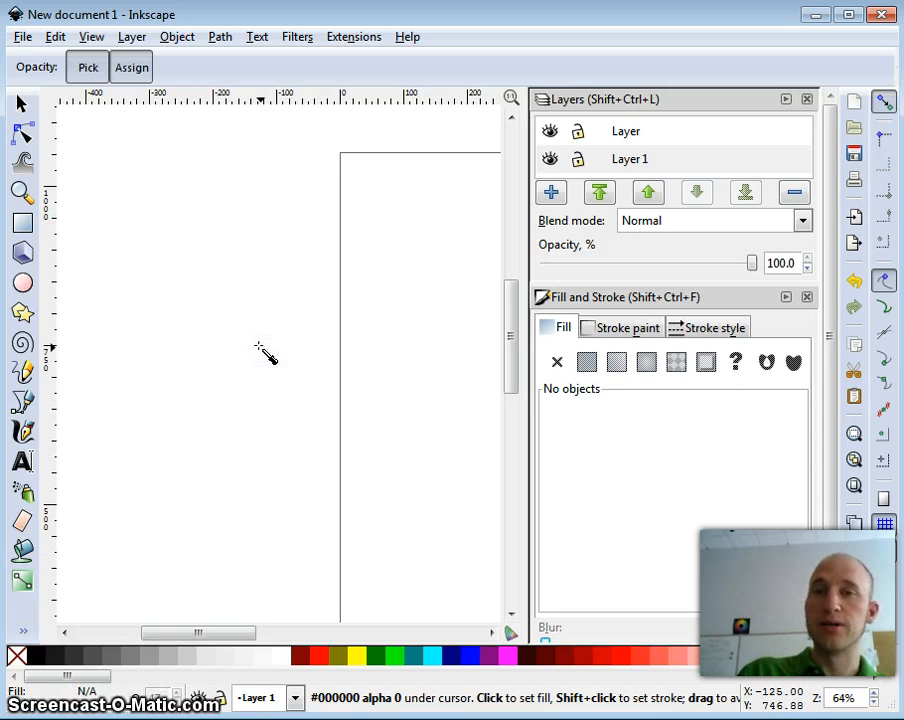